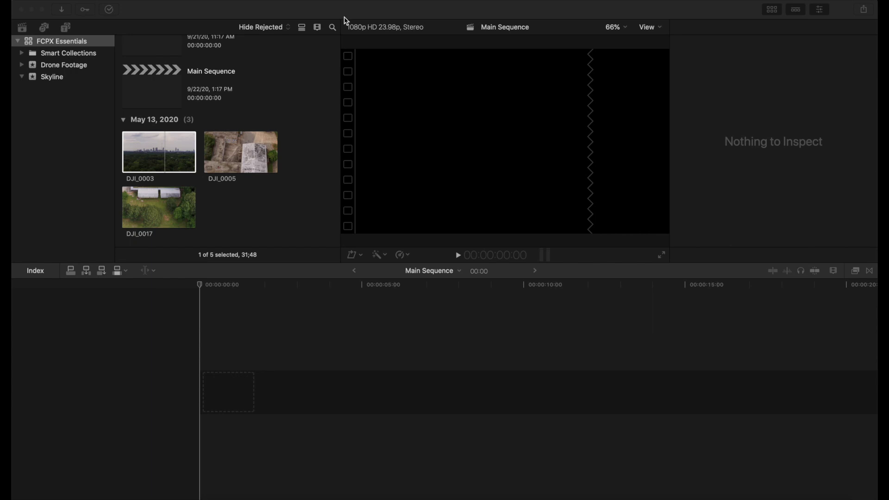
Try long filmstrips for browser clips, then switch back to single thumbnails
left_click(174, 162)
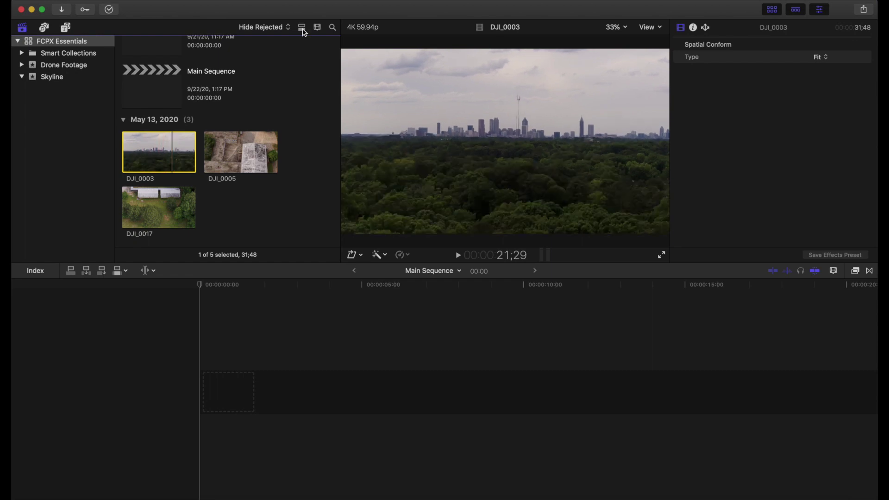
left_click(318, 28)
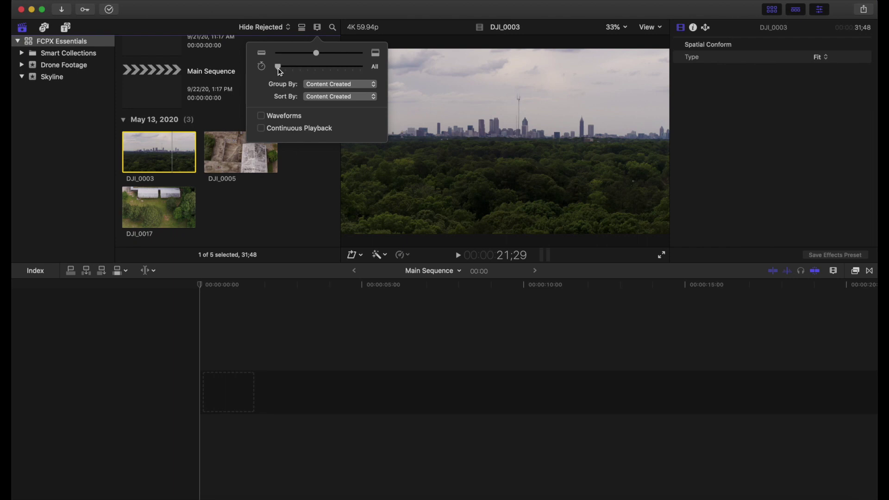
left_click_drag(279, 71, 345, 67)
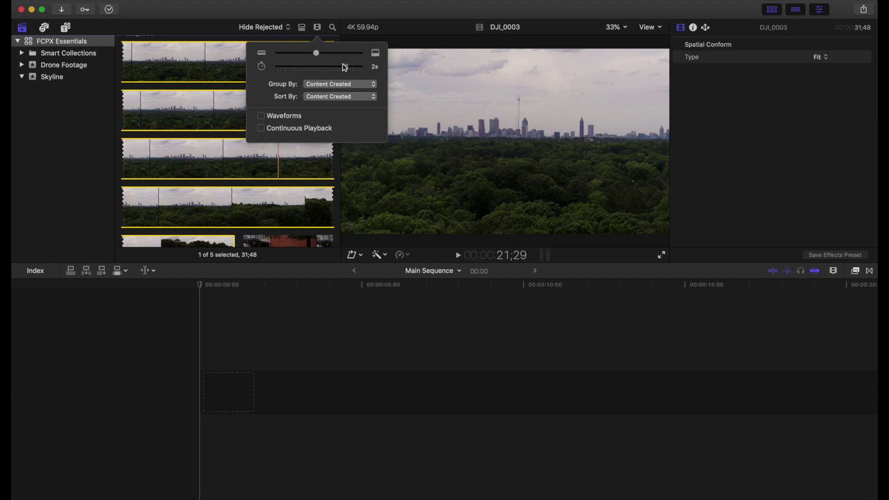
left_click_drag(345, 68, 280, 73)
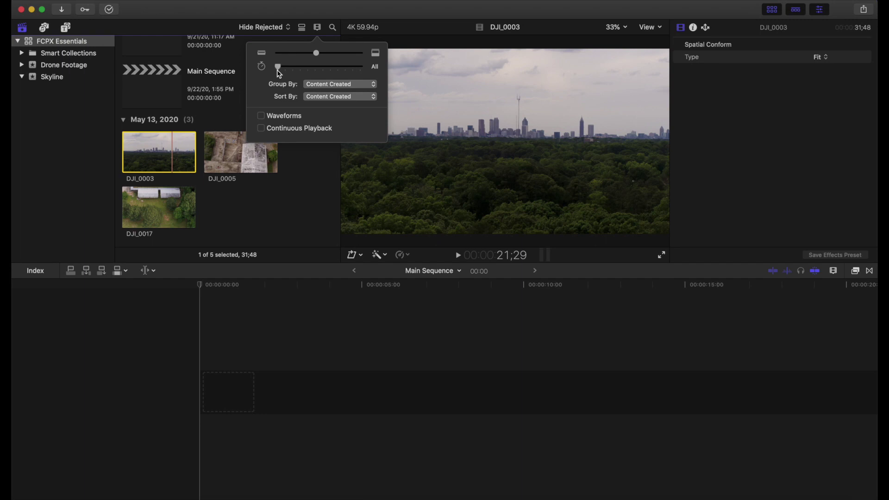
left_click(265, 214)
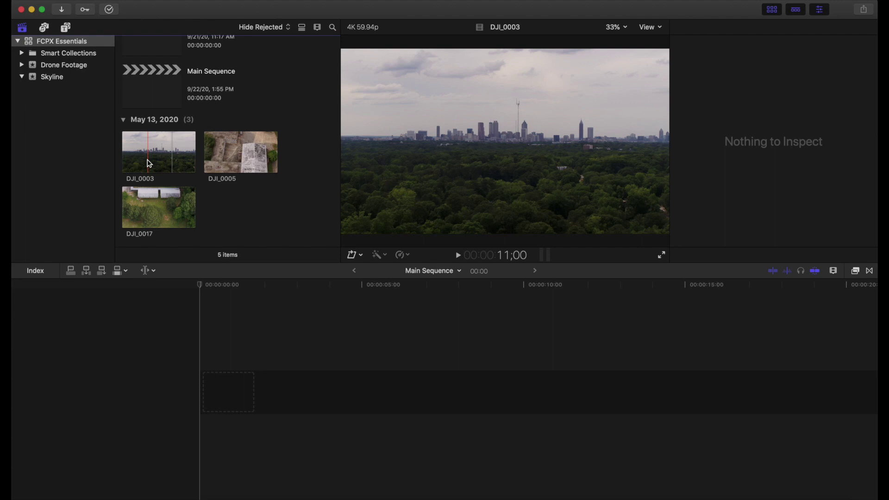
Mark about six seconds of DJI_0003 from 3;27 and drag the range into Main Sequence
left_click(149, 164)
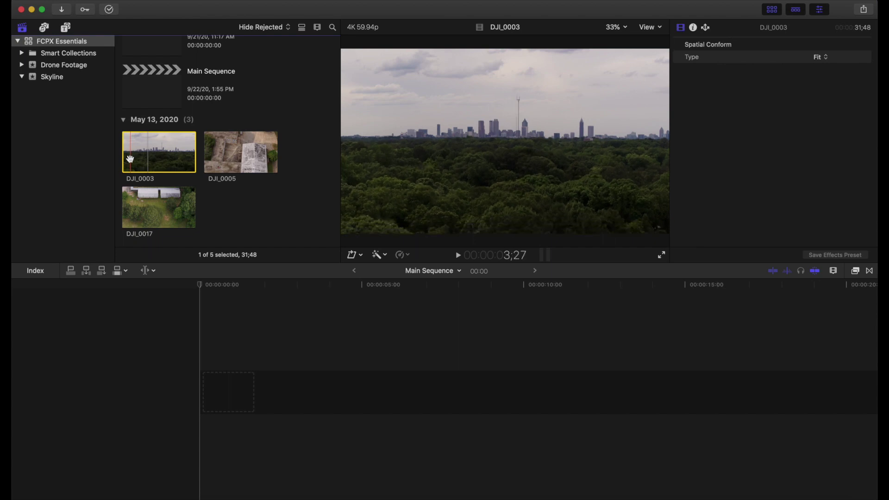
key("i")
key("space")
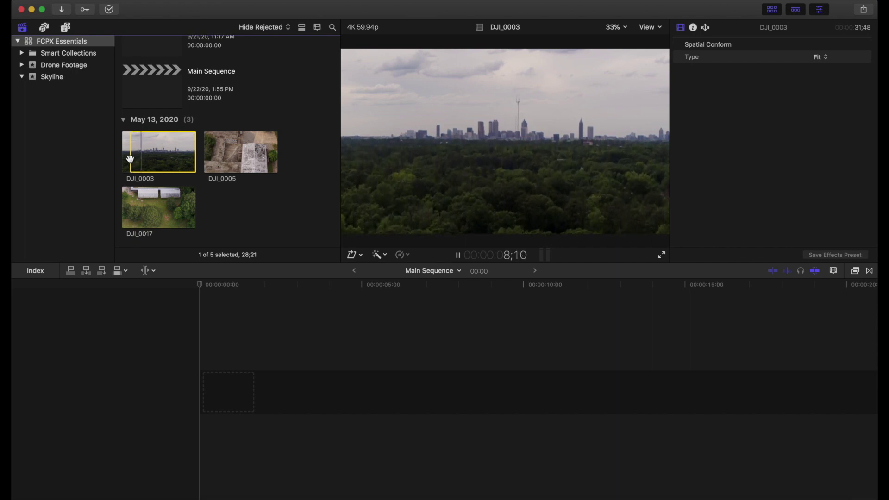
key("space")
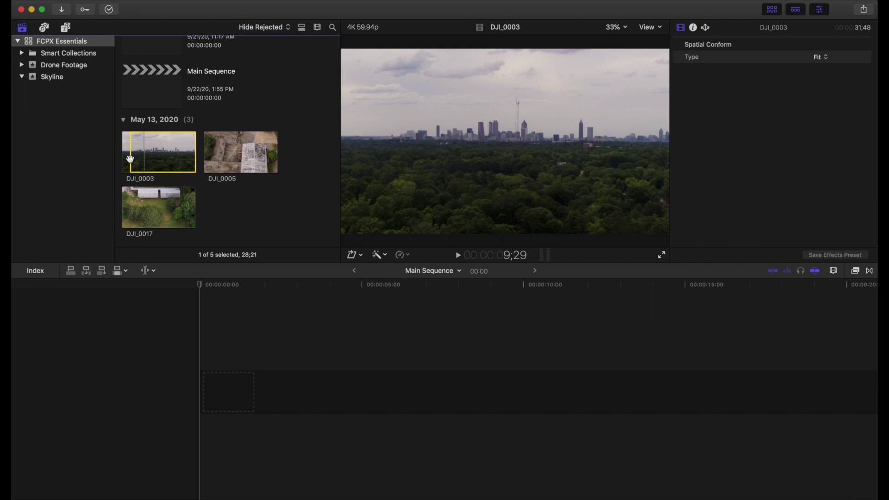
key("o")
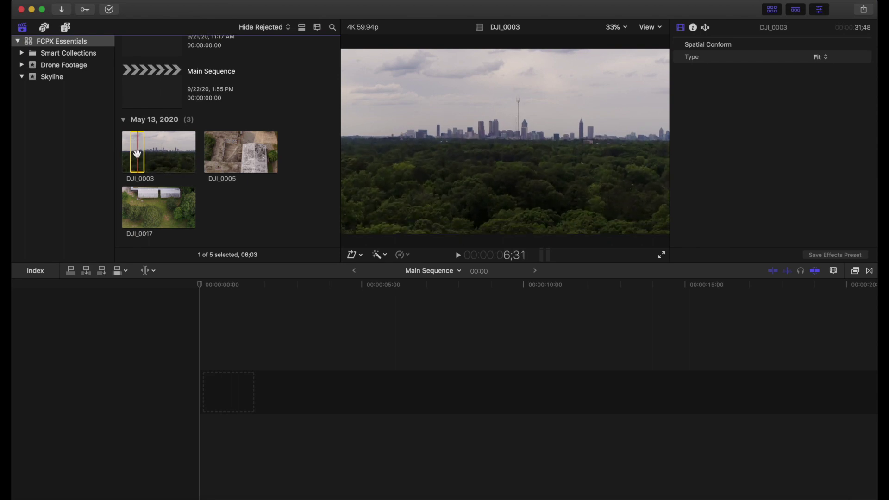
left_click_drag(137, 154, 210, 389)
Put the DJI_0003 range at the start of the timeline and play it back
key("ctrl+super+s")
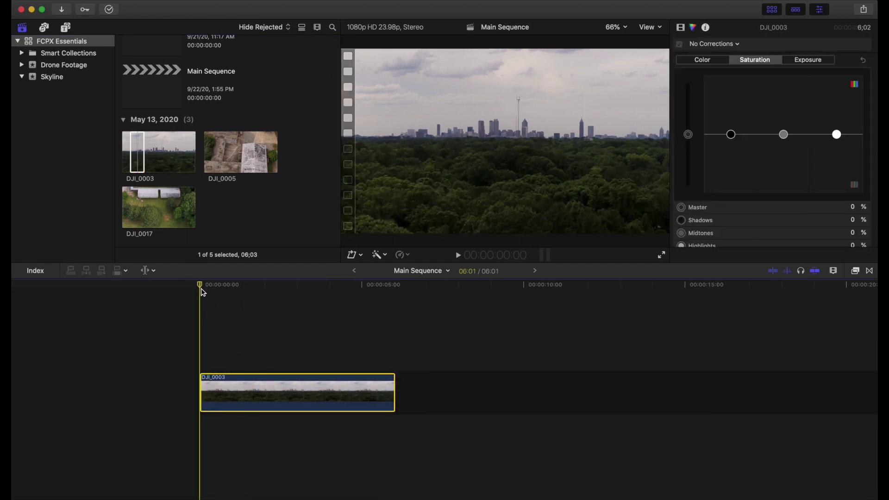
scroll(244, 321, "right", 2)
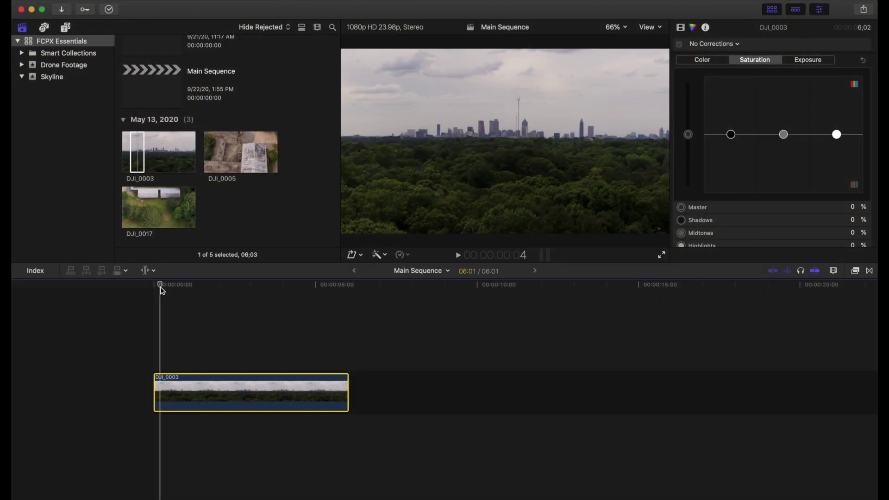
key("space")
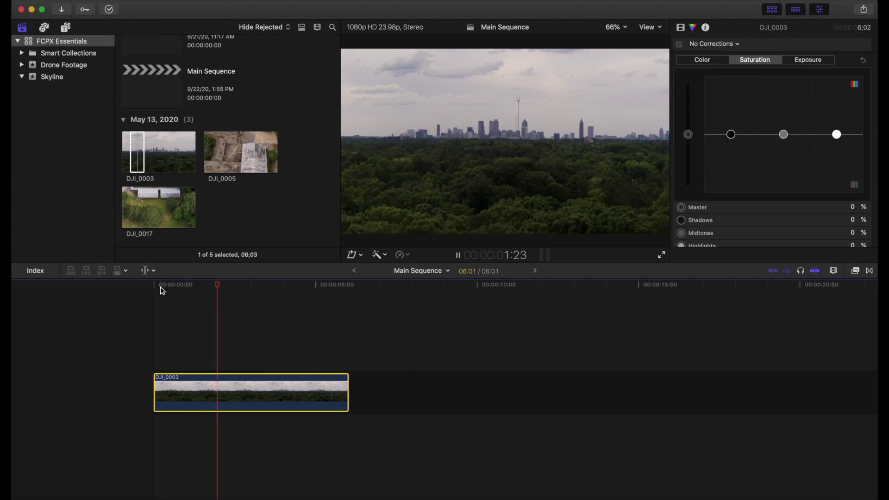
key("space")
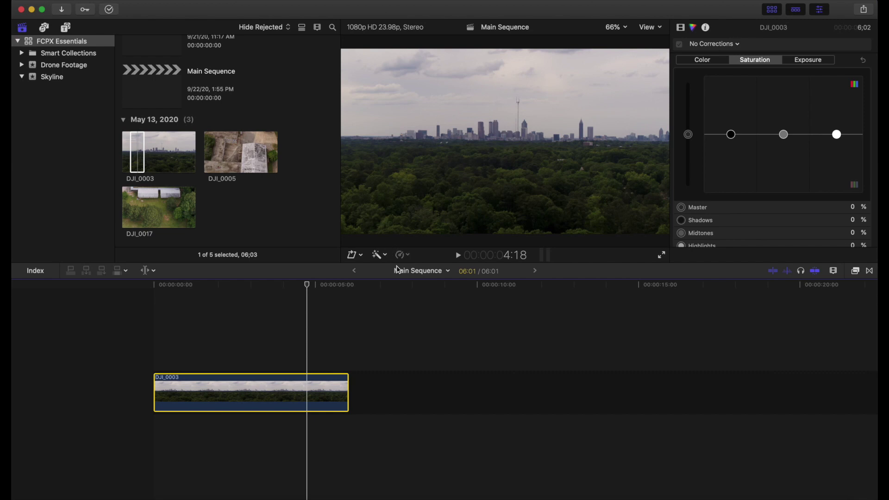
Set the skyline clip to Automatic Speed (Slow 40%) and play it from its start
left_click(408, 261)
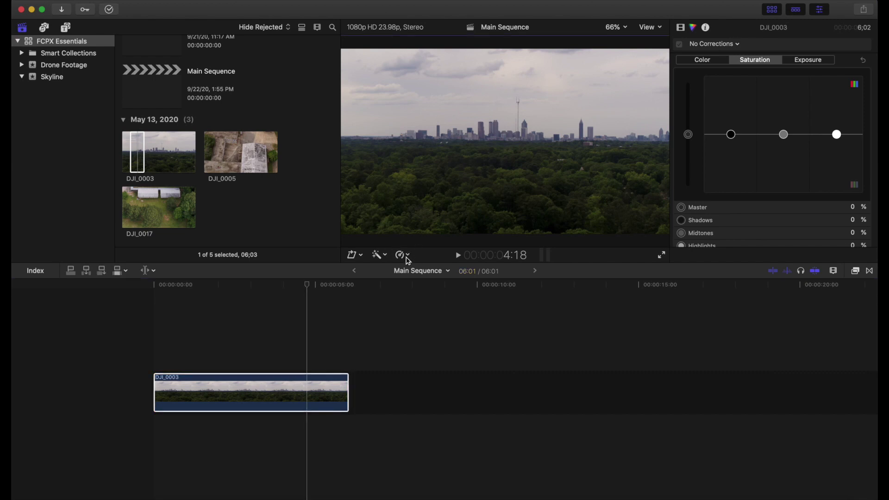
left_click(410, 260)
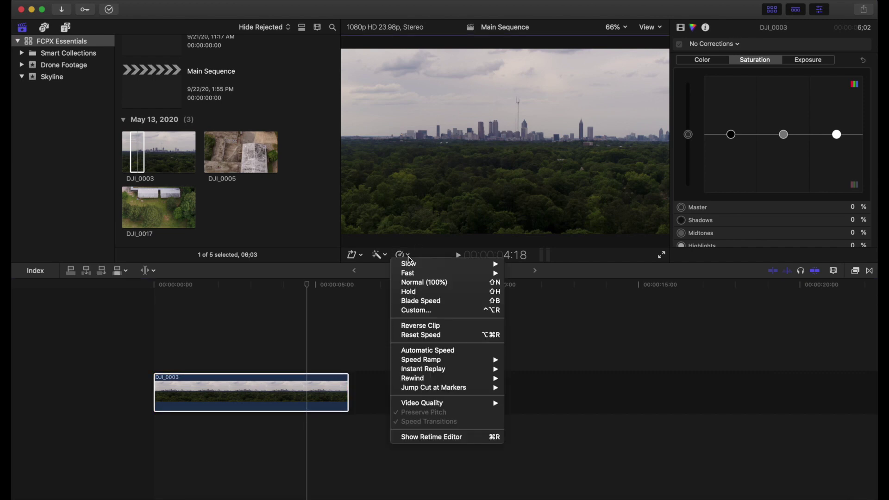
left_click(423, 354)
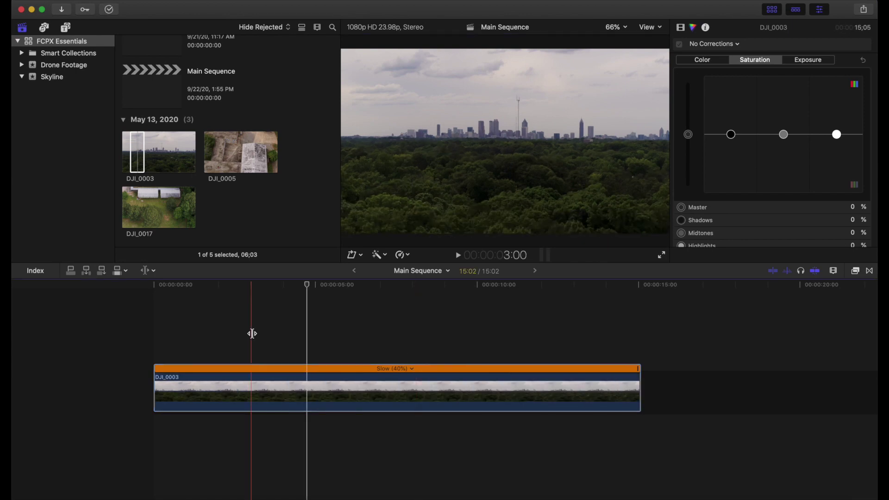
left_click(158, 293)
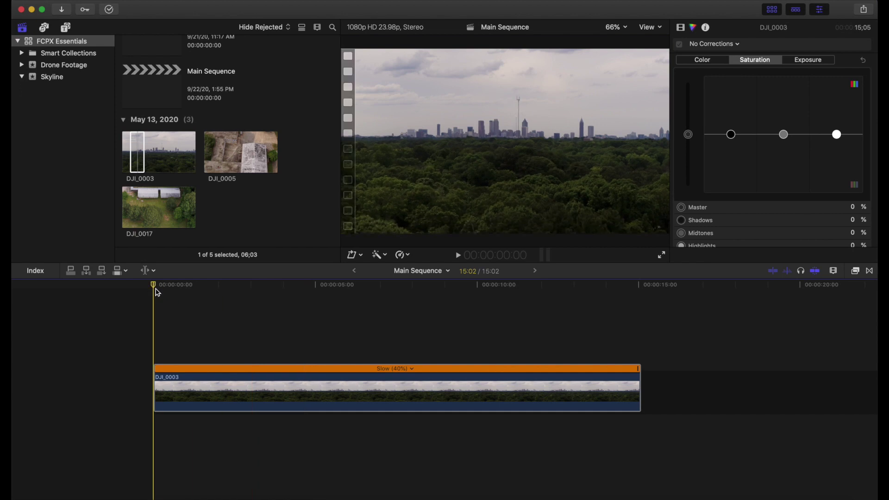
key("space")
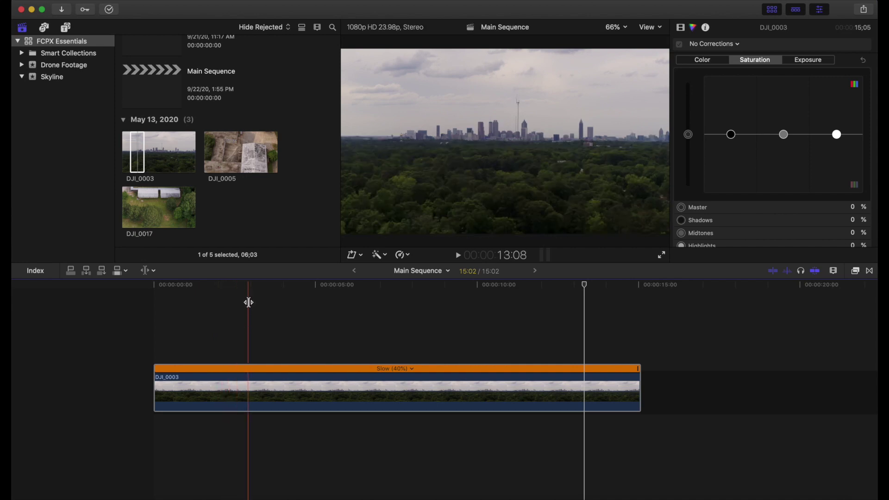
Split the skyline clip's speed at about 2;12 and again at 12;12
left_click(236, 293)
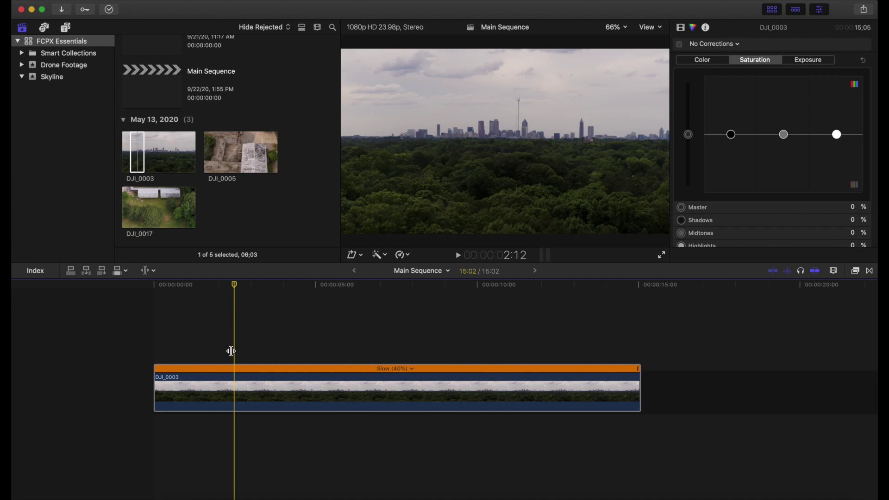
key("shift+b")
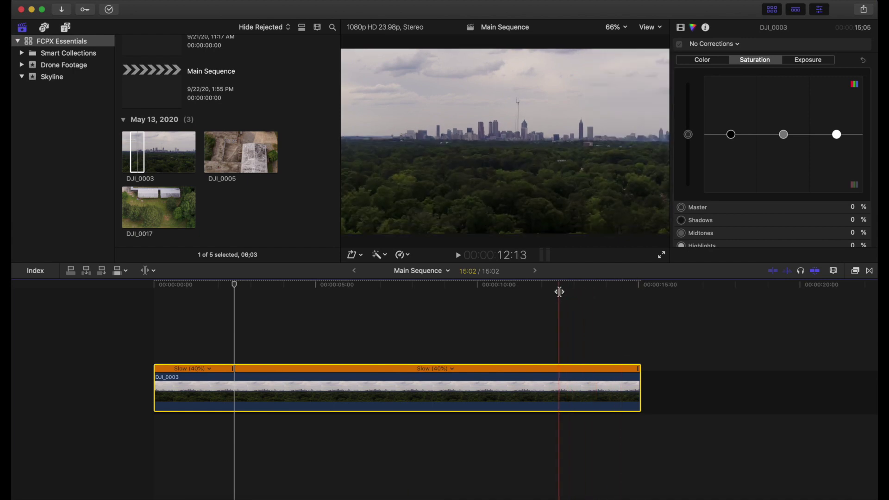
left_click(558, 291)
key("ctrl+super+s")
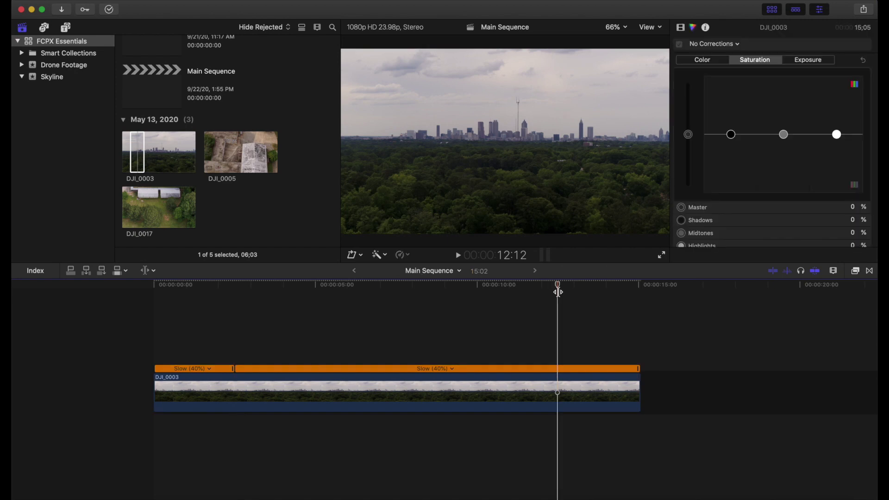
key("shift+b")
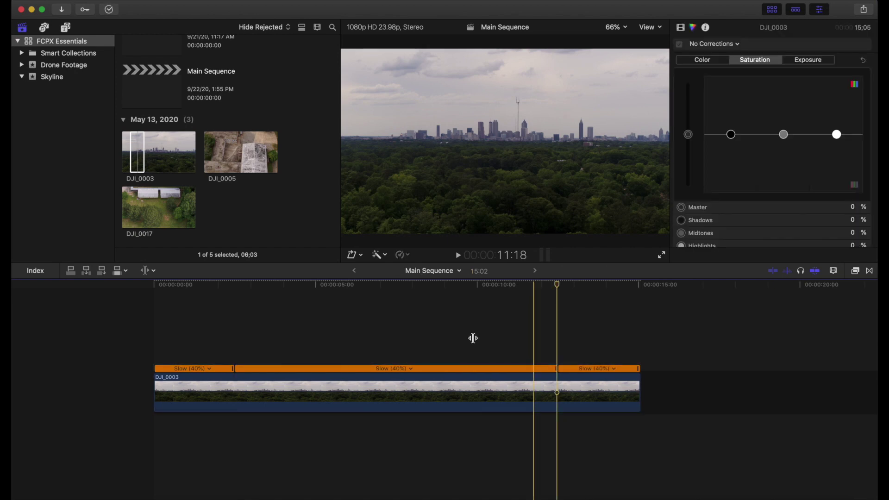
Set the middle speed section of DJI_0003 to Fast 8x
left_click(411, 369)
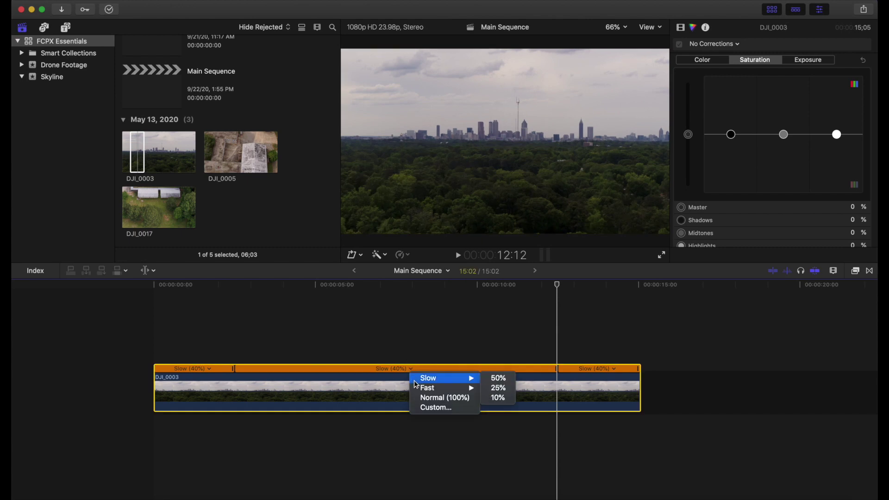
mouse_move(419, 388)
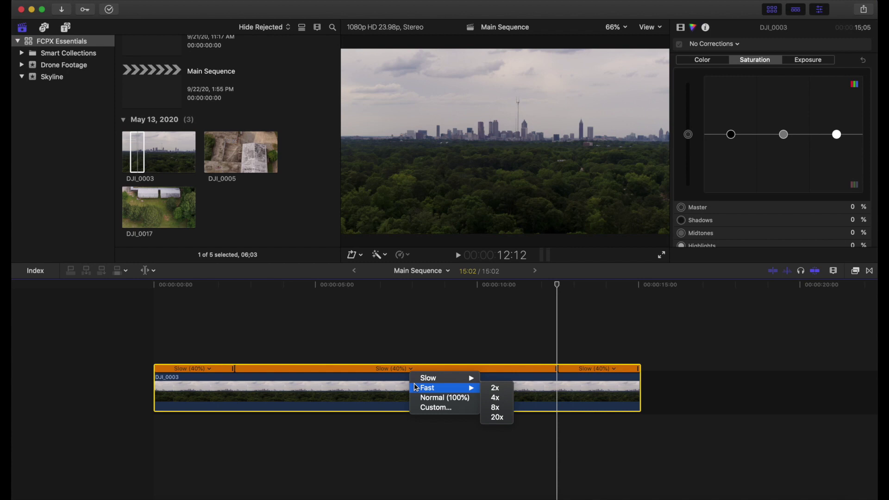
left_click(493, 407)
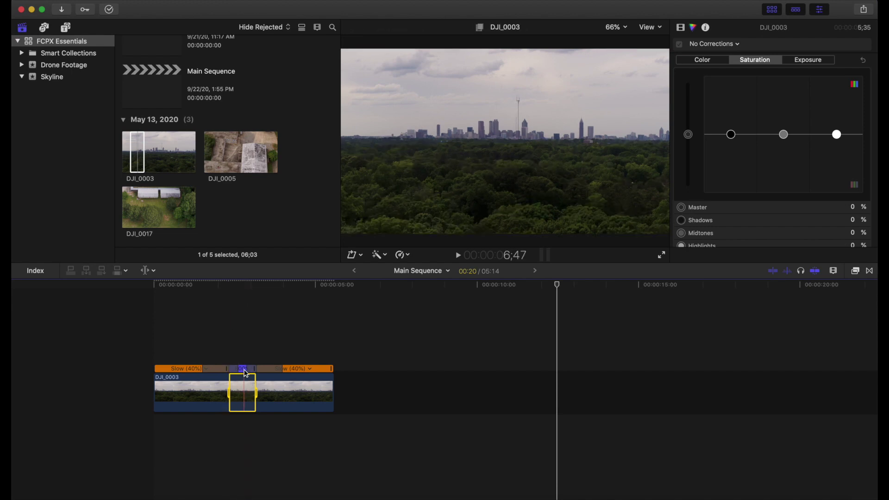
Nudge the speed transition beside the fast section and replay the ramp from near the start
left_click_drag(187, 366, 187, 362)
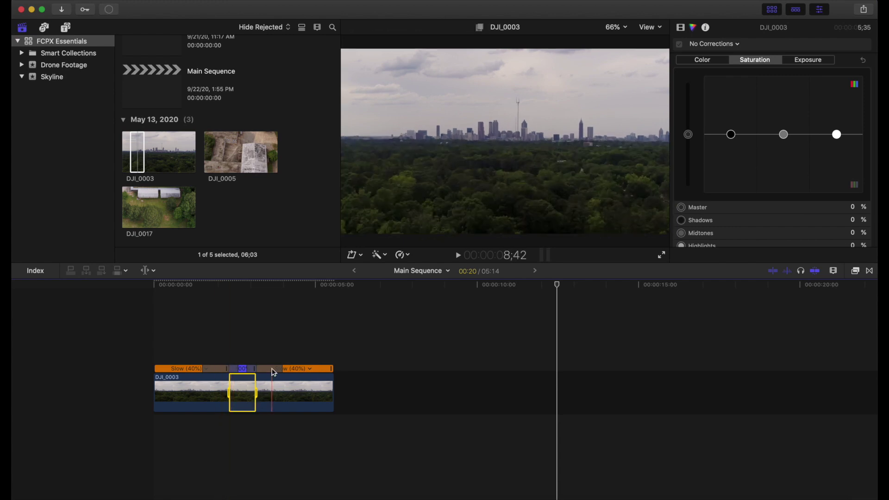
left_click(199, 292)
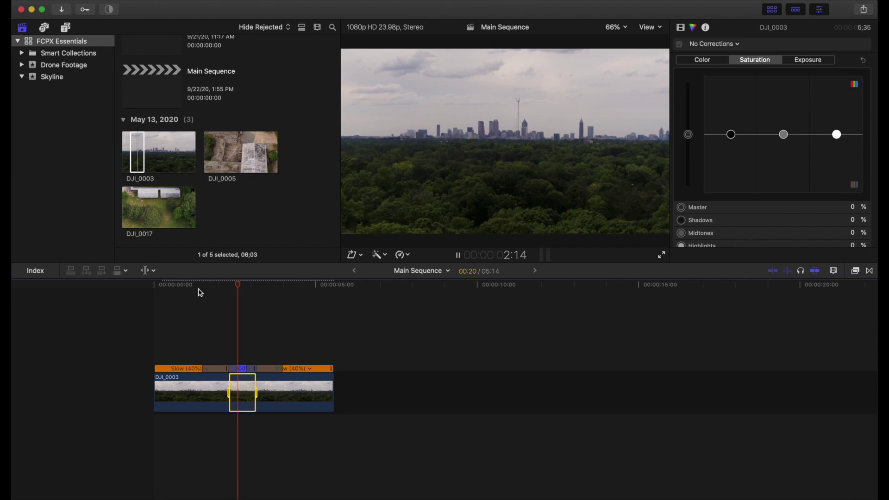
key("space")
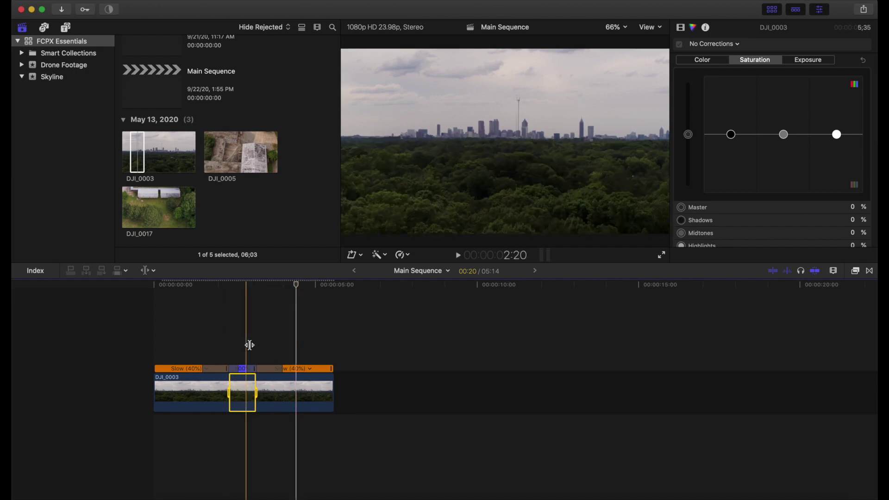
Fit the clip, drag the first Slow (40%) handle right toward the fast section, and review
left_click(249, 368)
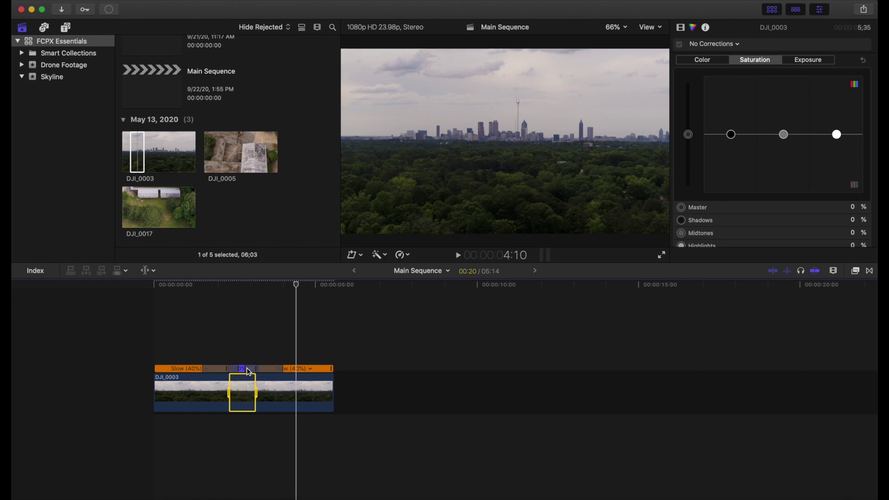
key("shift+z")
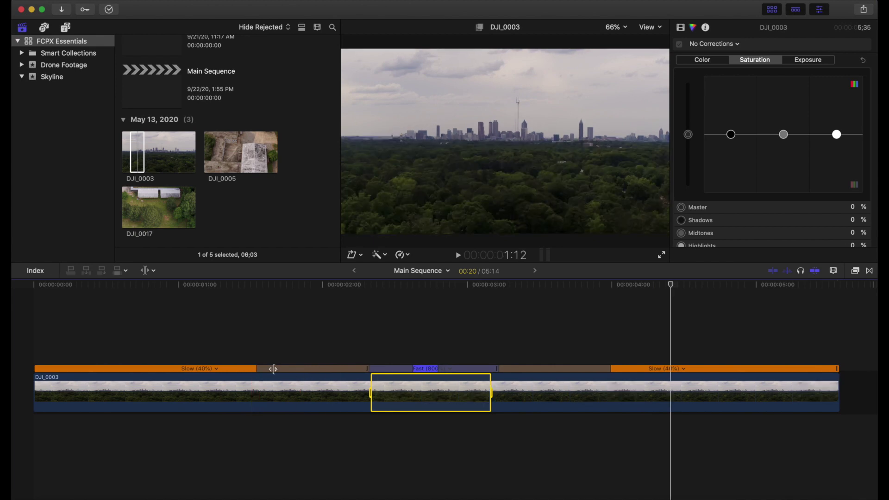
left_click_drag(251, 368, 300, 371)
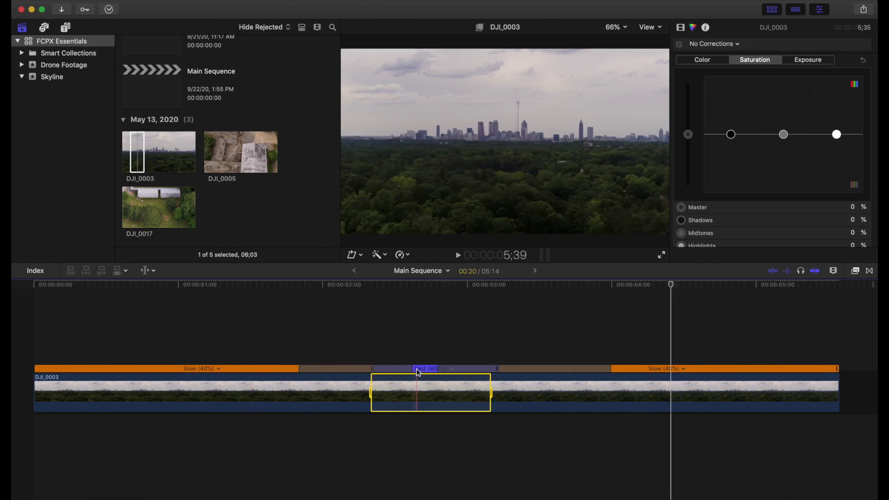
left_click_drag(412, 368, 421, 369)
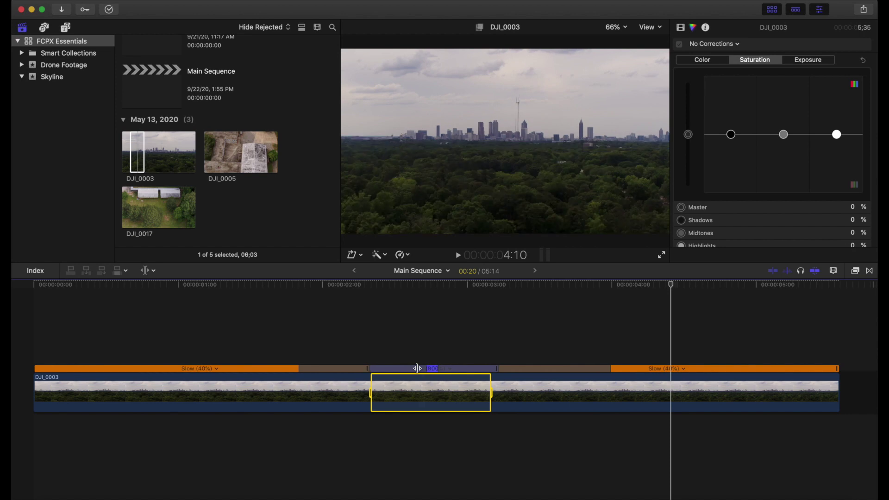
left_click(230, 284)
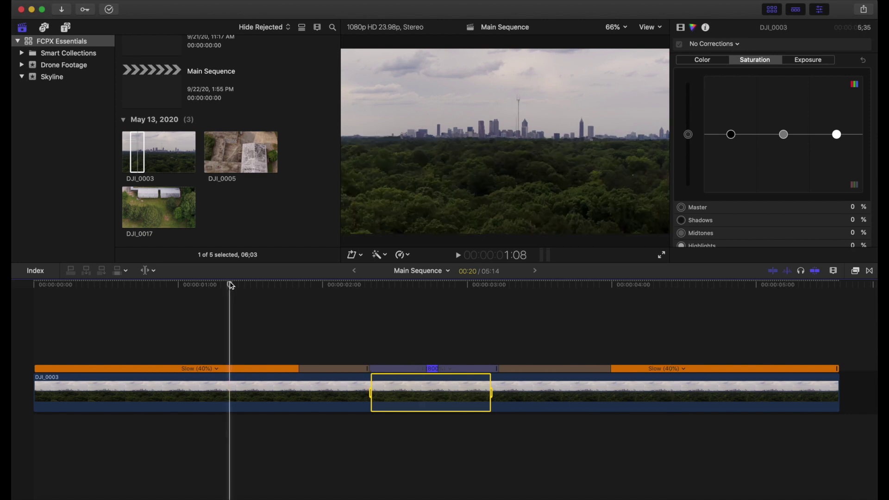
key("Right")
key("Right")
key("Right")
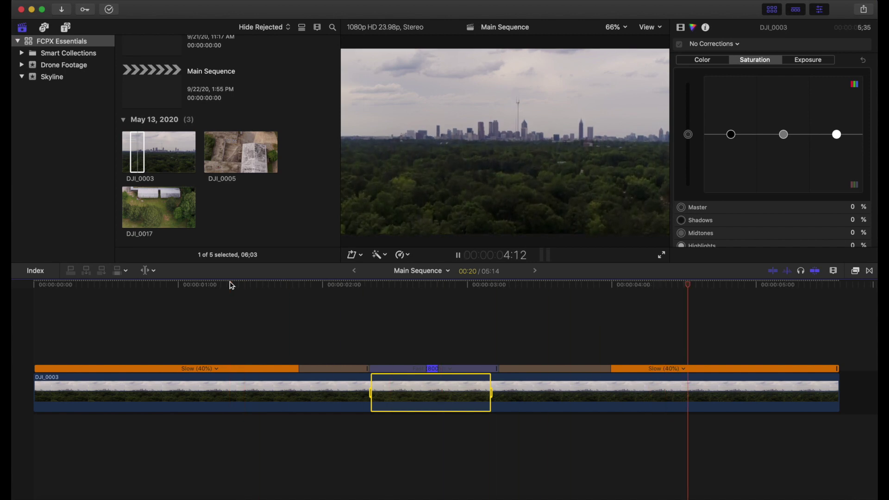
key("space")
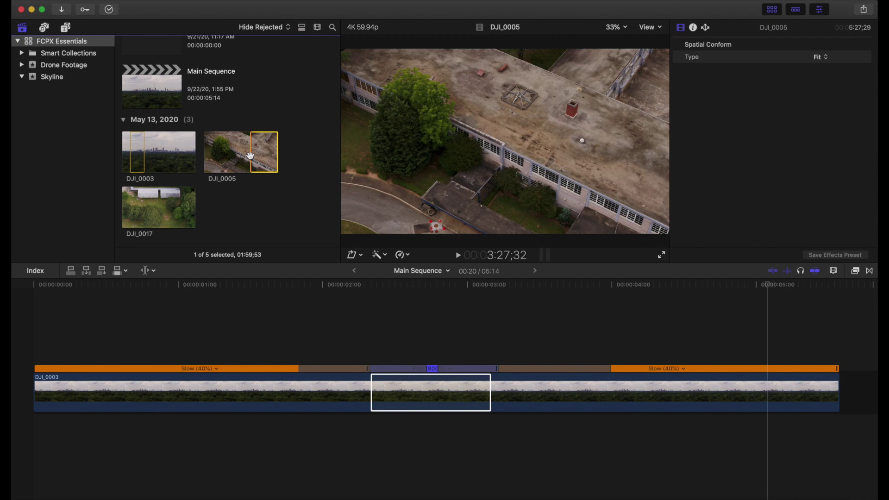
Set DJI_0005's out point on the building shot, giving an 08;46 range
key("space")
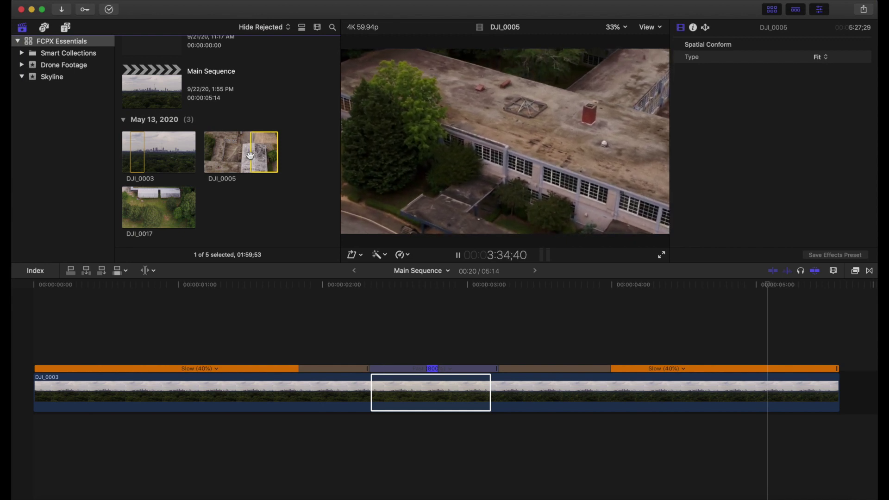
key("space")
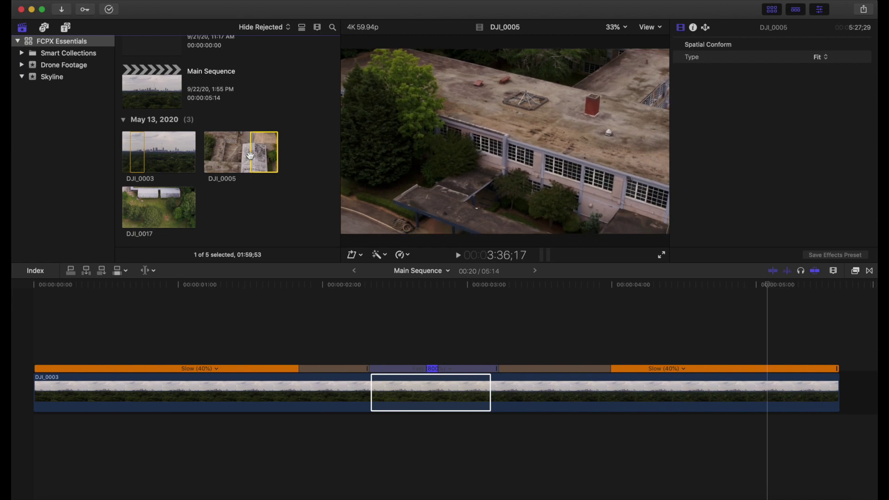
key("o")
key("super+6")
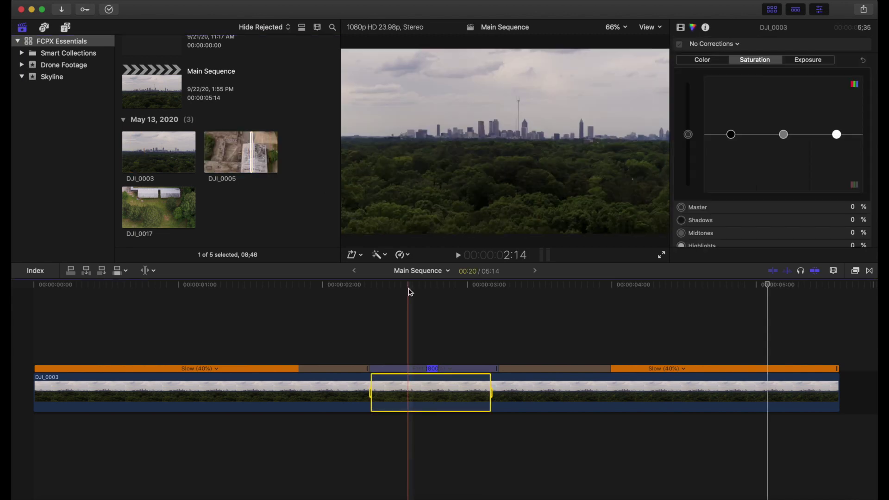
key("super+minus")
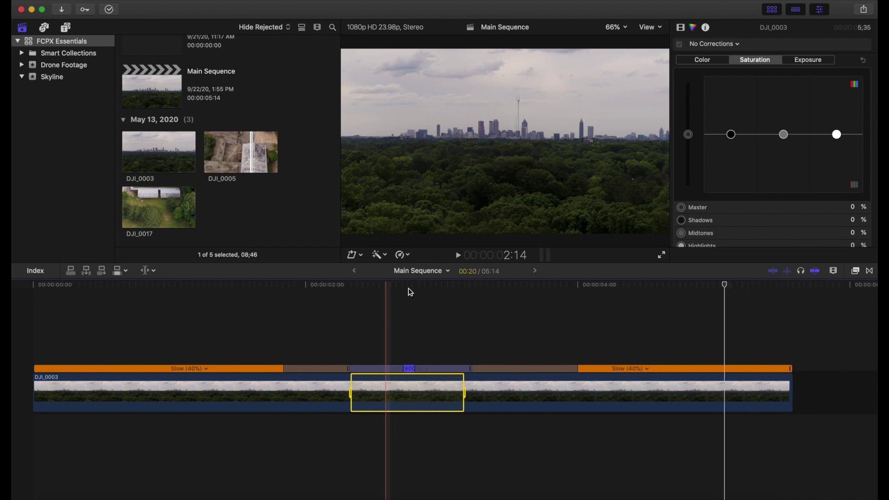
Append the DJI_0005 range after the skyline clip and play across the new cut
scroll(575, 345, "right", 3)
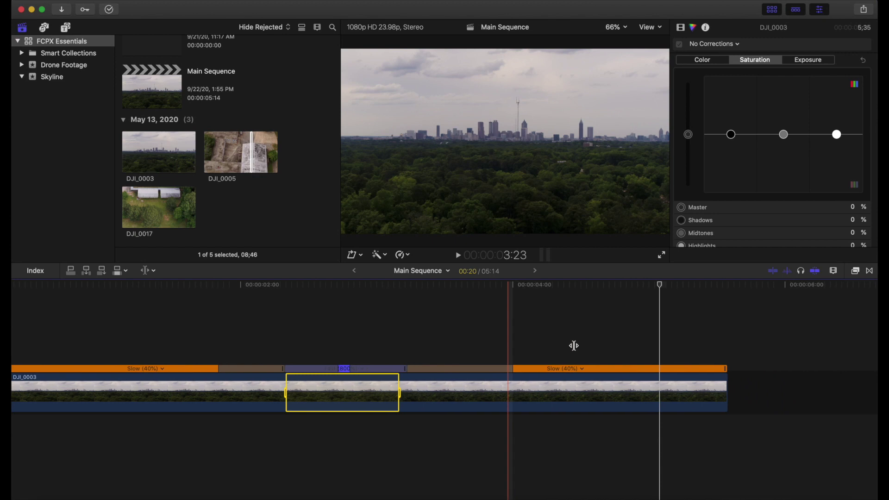
scroll(574, 345, "right", 3)
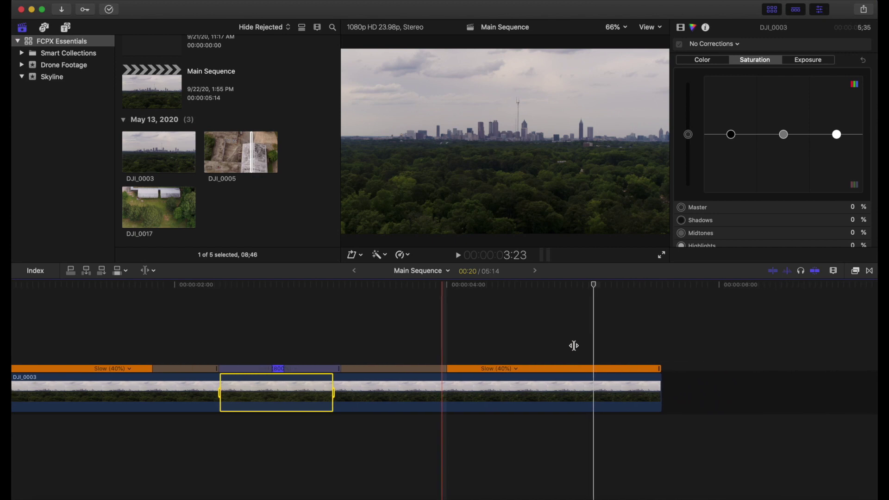
left_click_drag(251, 160, 671, 395)
scroll(669, 400, "right", 3)
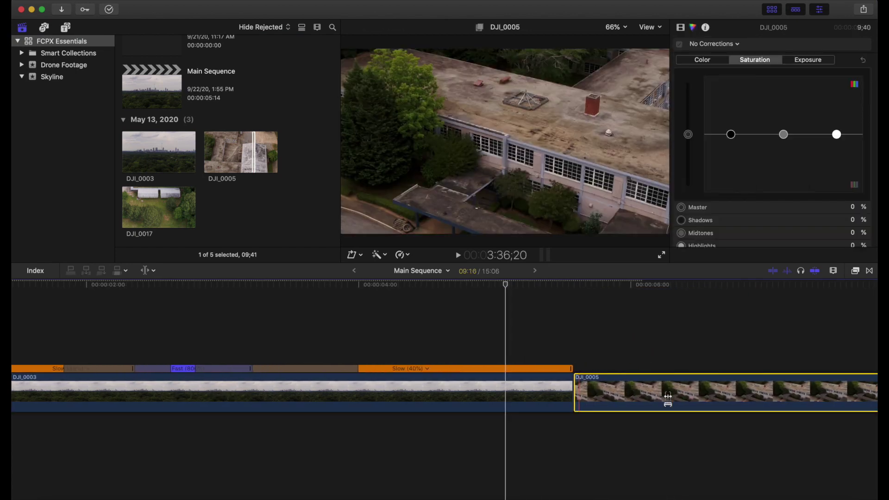
key("super+minus")
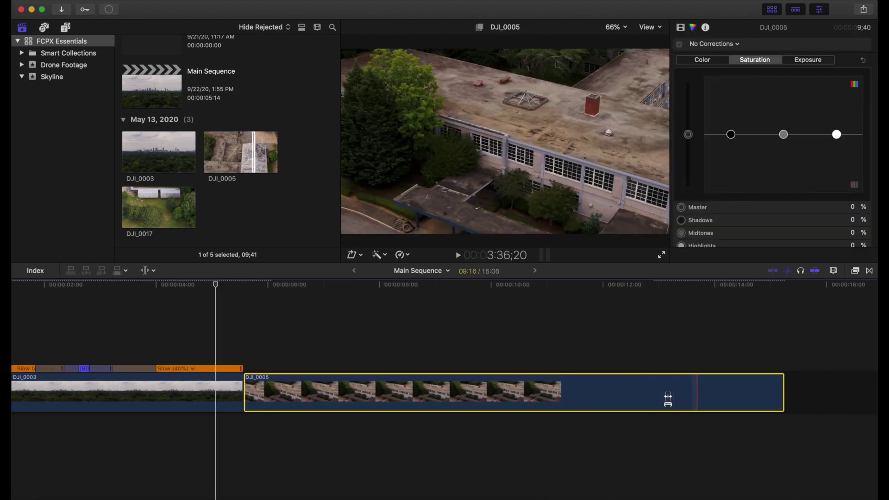
key("space")
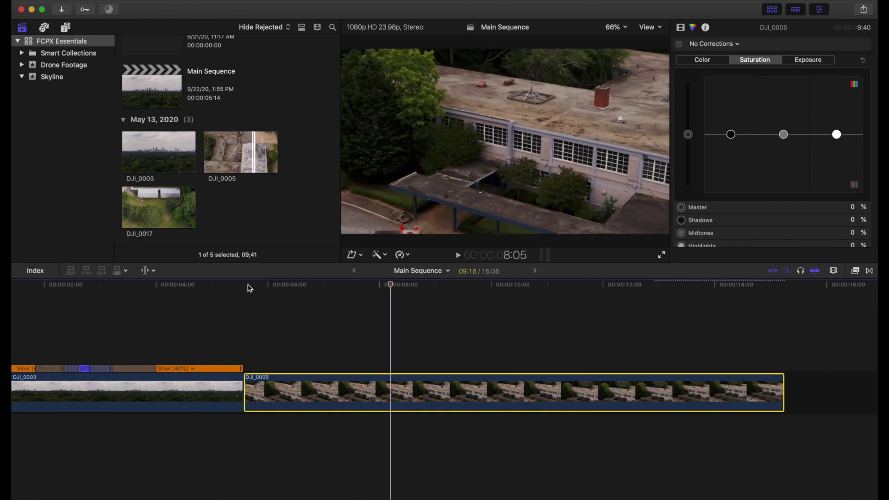
key("a")
left_click(783, 387)
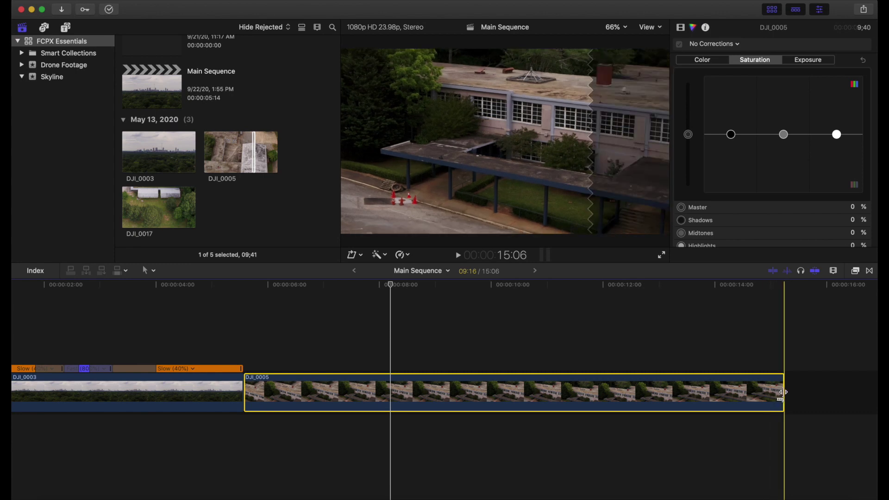
left_click_drag(784, 386, 389, 469)
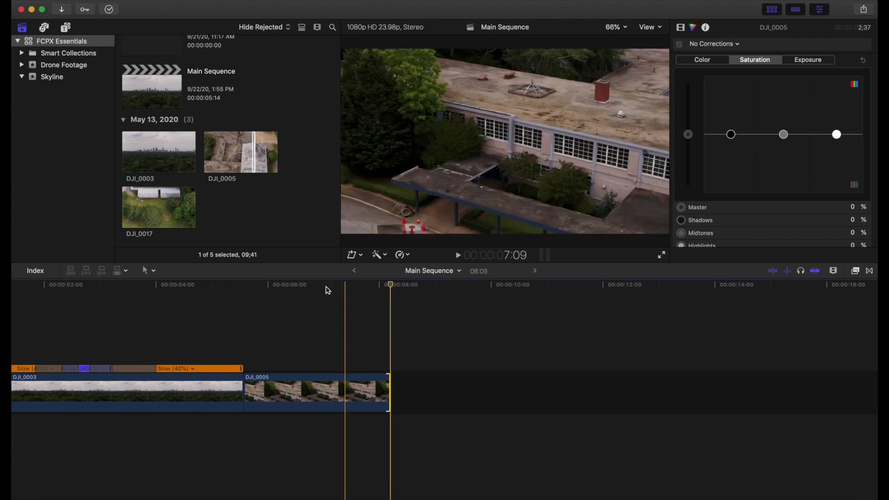
left_click(305, 305)
left_click(305, 377)
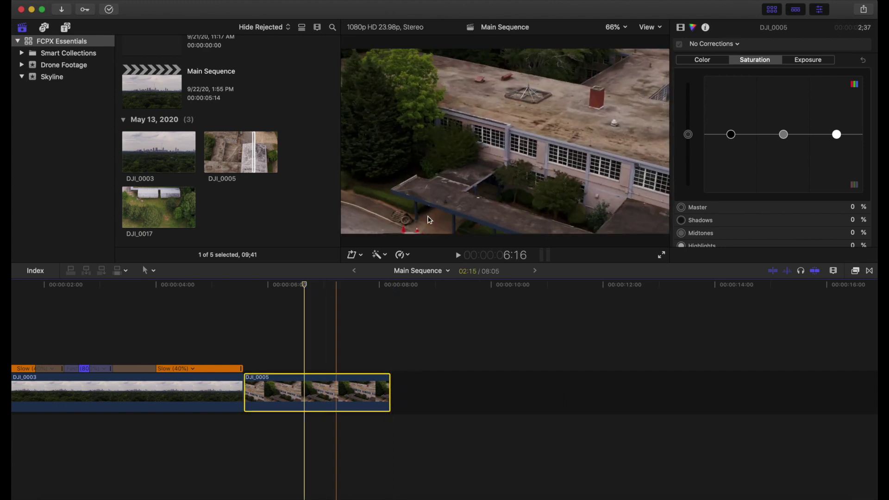
left_click(409, 256)
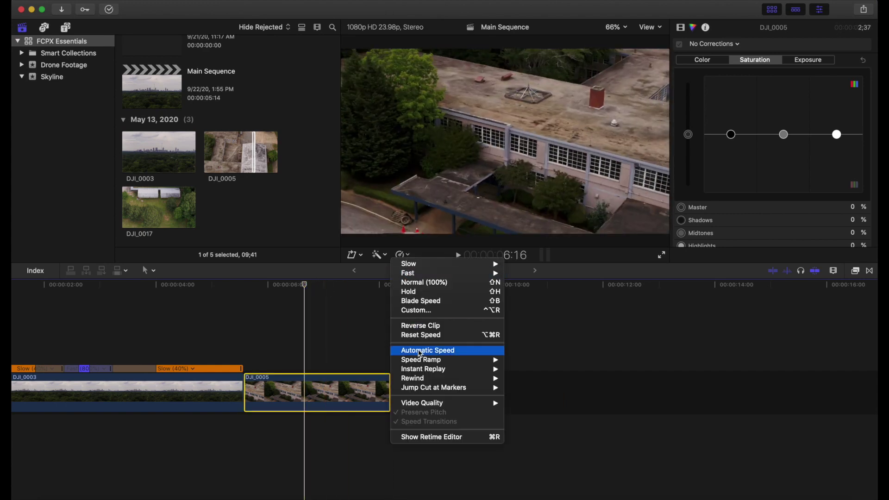
left_click(419, 359)
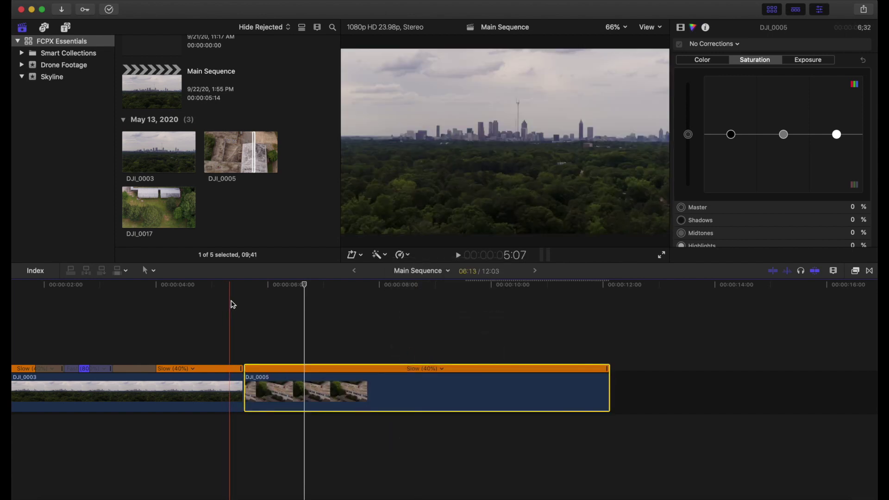
key("space")
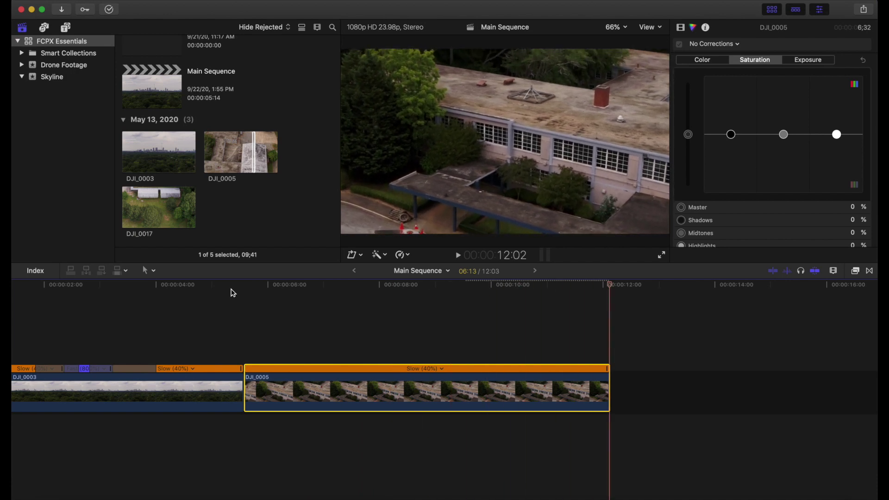
left_click(575, 288)
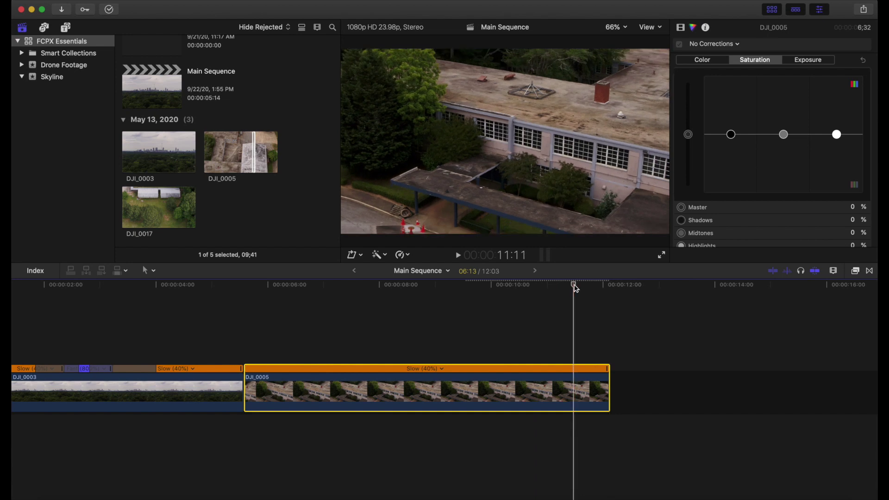
Slip DJI_0005 with the Trim tool to show different footage, then review from about 5:08
key("space")
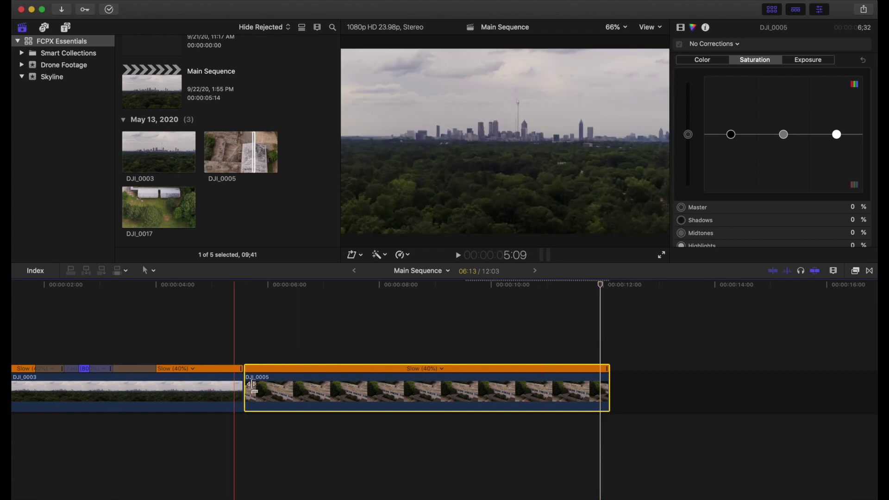
key("t")
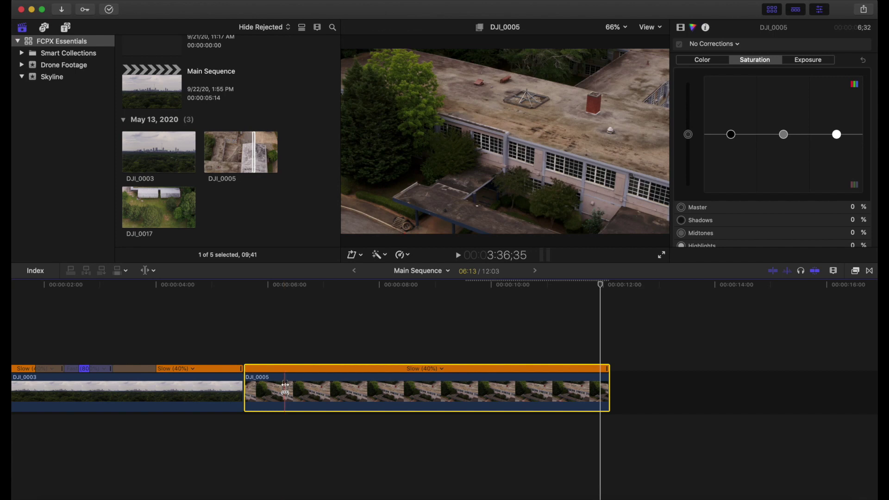
key("s")
key("super+shift+a")
left_click_drag(285, 388, 341, 380)
left_click(231, 288)
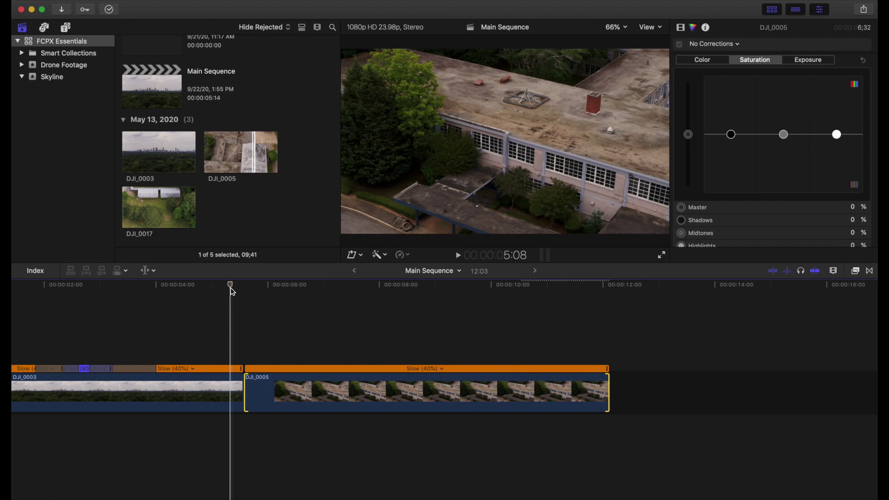
key("space")
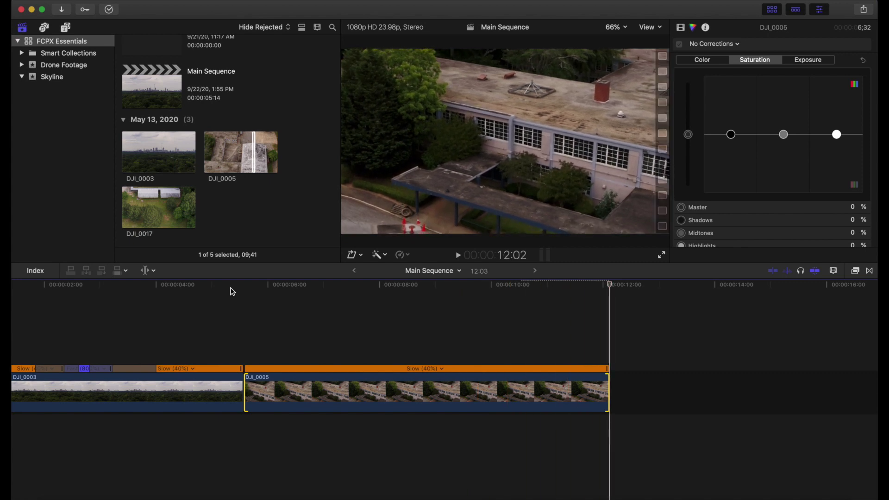
left_click(189, 286)
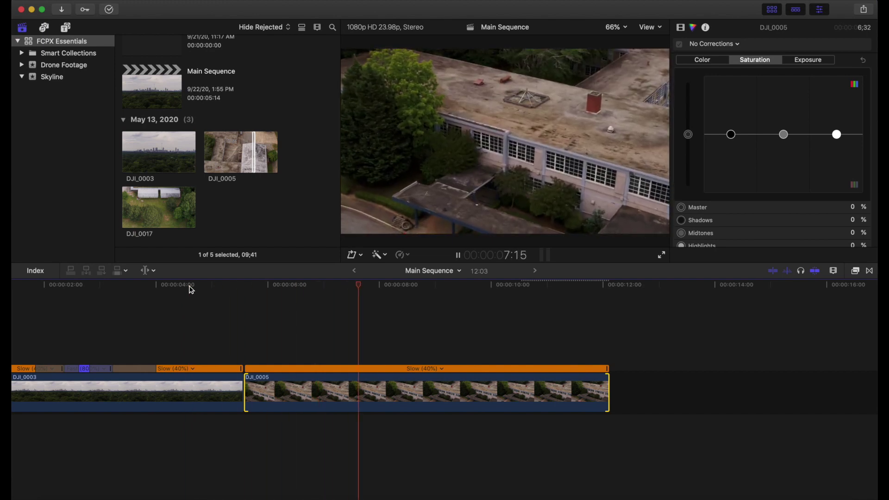
Zoom in at about 5:12, trim DJI_0003's end earlier, and adjust the edit before DJI_0005
key("space")
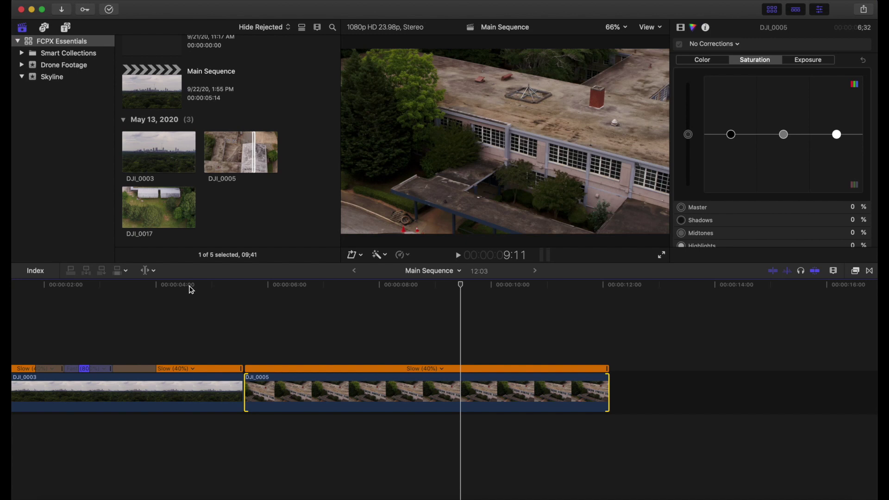
key("super+equal")
key("super+equal")
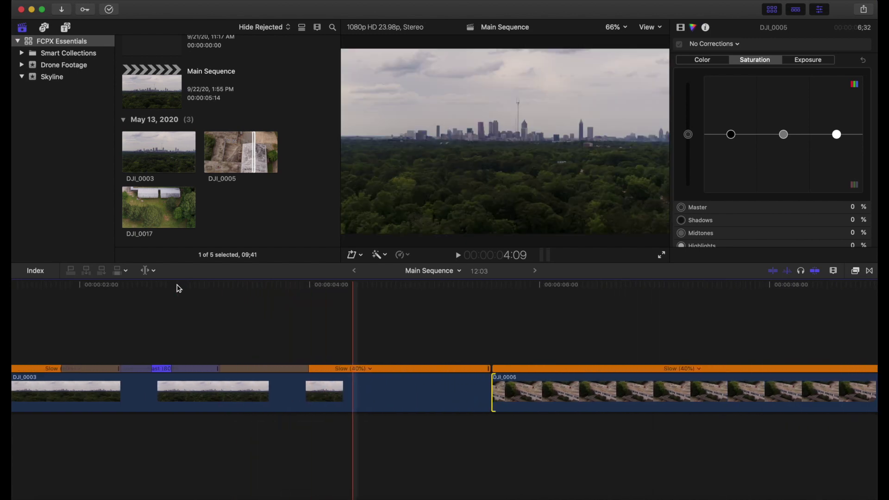
key("super+equal")
left_click(343, 315)
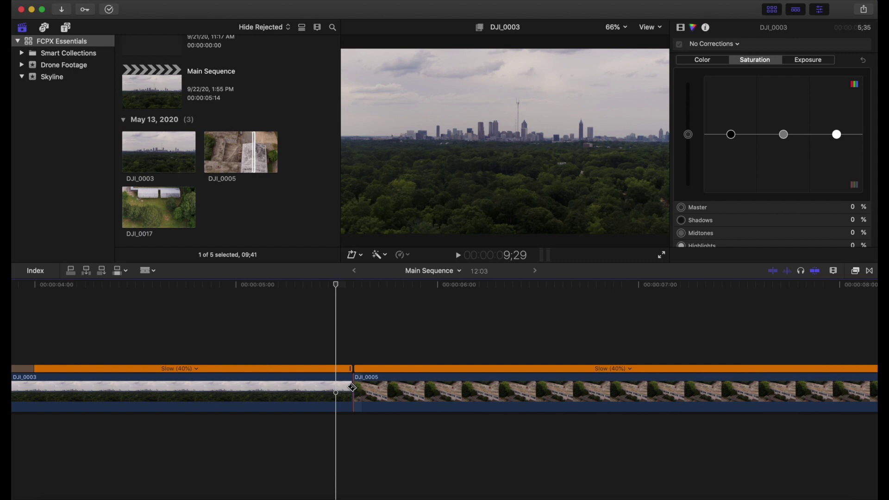
mouse_move(351, 387)
left_mouse_down()
mouse_move(333, 388)
mouse_move(336, 398)
mouse_move(298, 396)
left_mouse_up()
left_click_drag(356, 411, 357, 410)
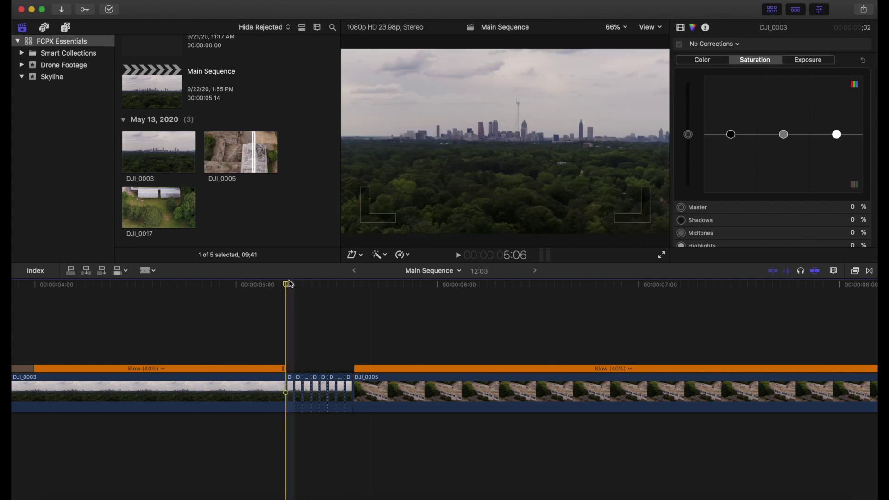
left_click_drag(294, 390, 291, 393)
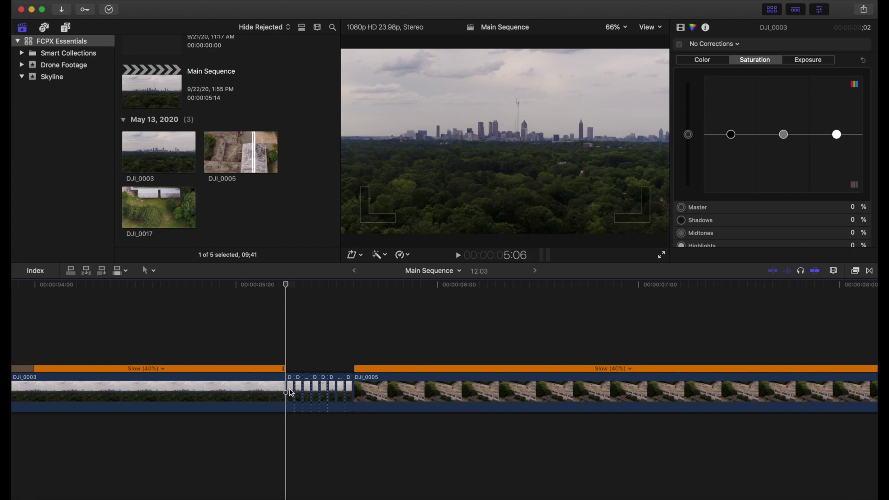
left_click(292, 393)
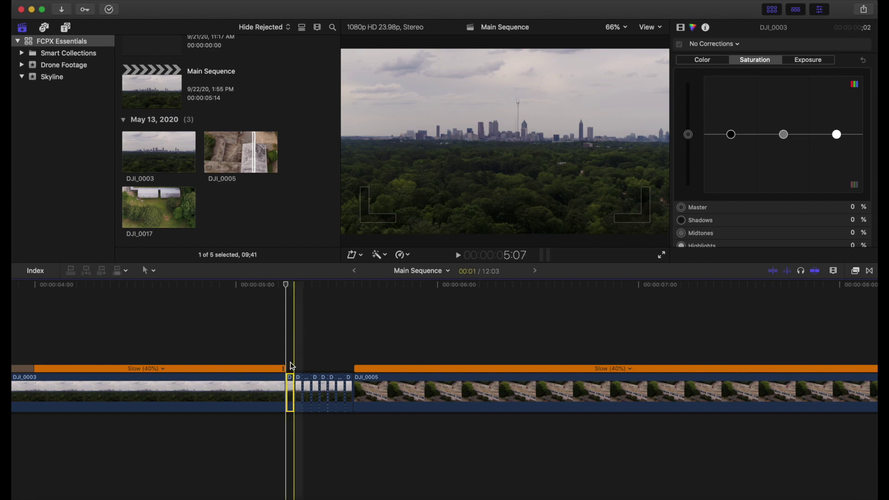
Select DJI_0005 past the tiny strobe clips and reset its Slow (40%) retiming to normal speed
left_click(306, 386)
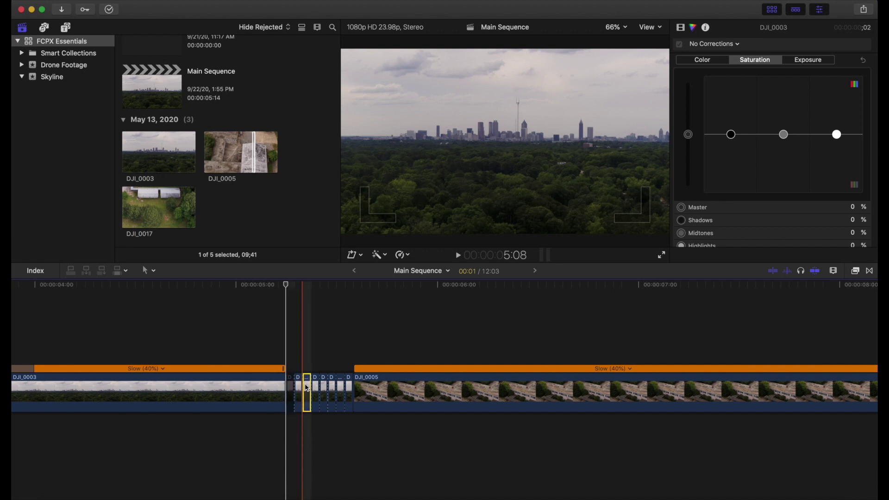
left_click(323, 390)
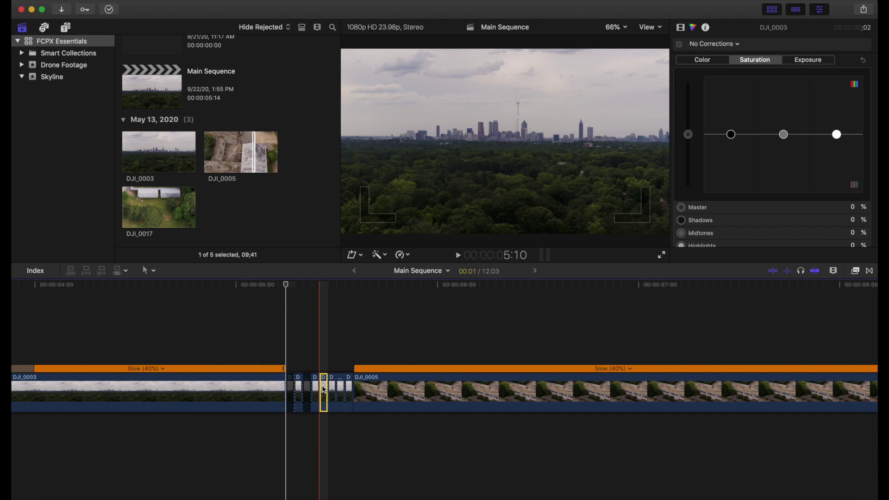
left_click(341, 389)
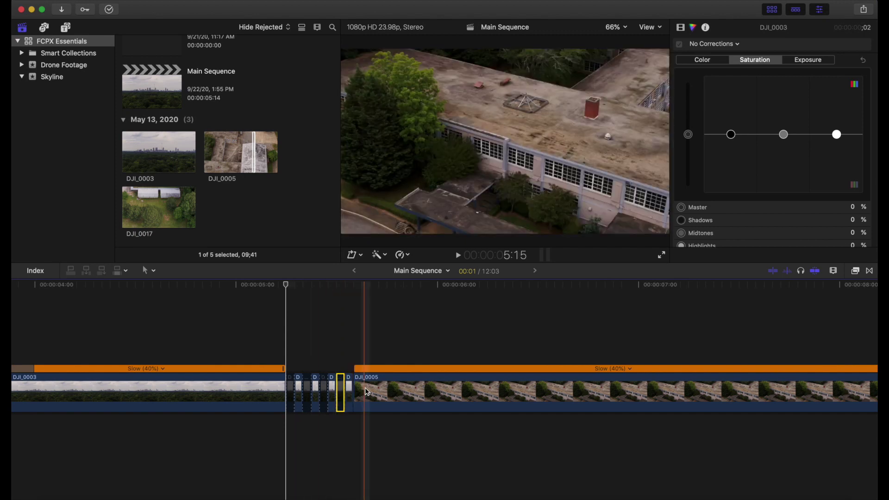
key("r")
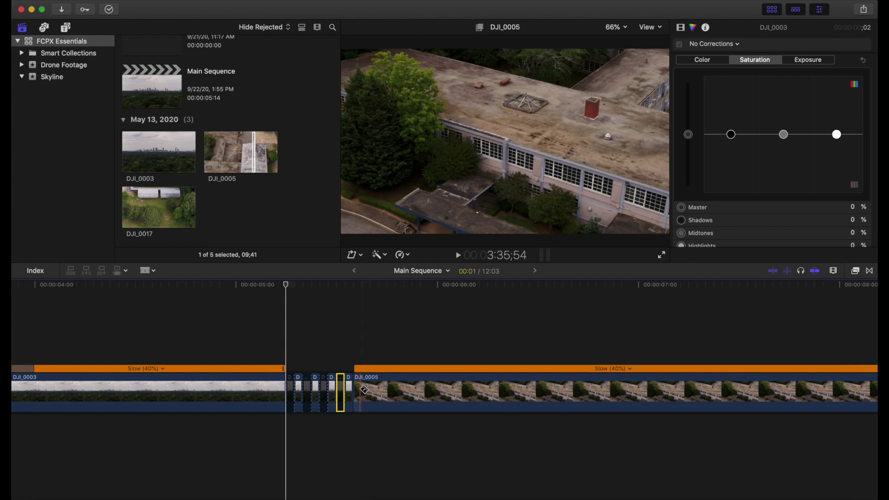
key("super+6")
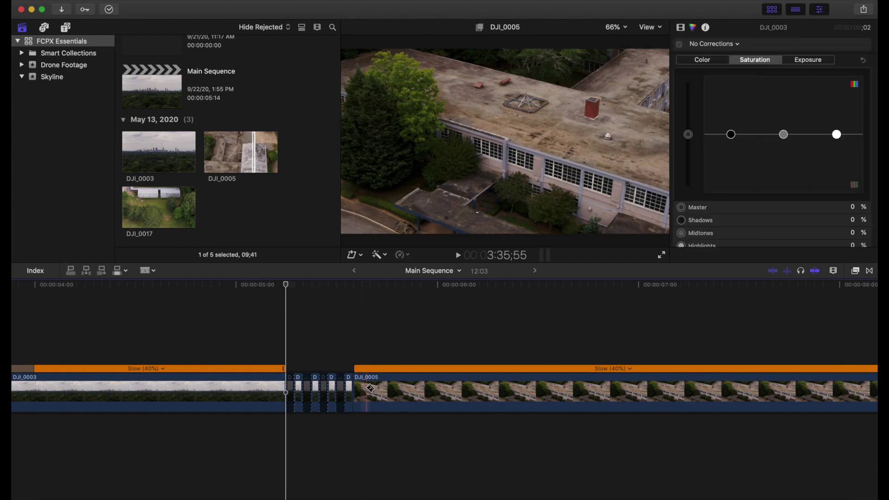
key("alt+super+r")
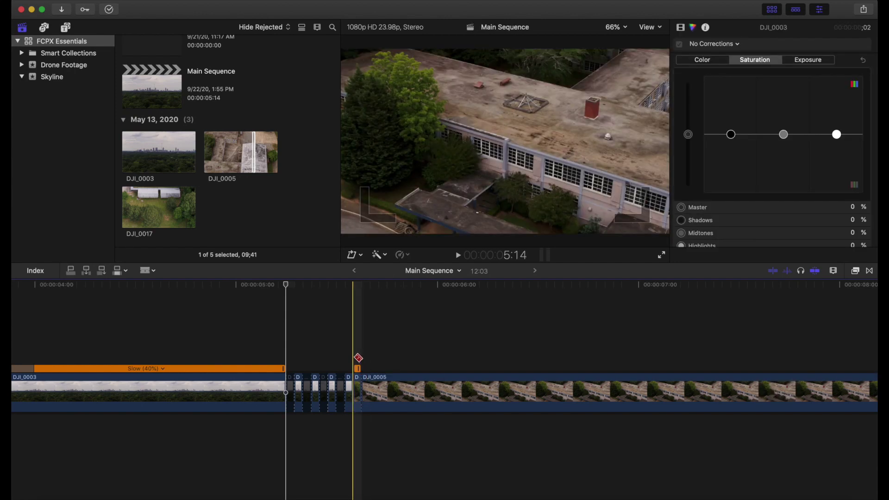
Play the one-frame strobe cut into DJI_0005 twice from about 4:23, then load DJI_0017 into the viewer
key("a")
left_click(358, 384)
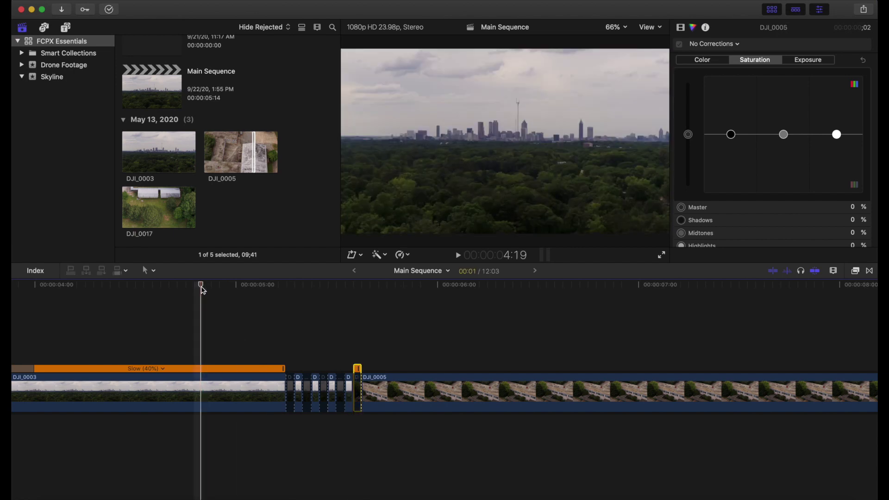
key("space")
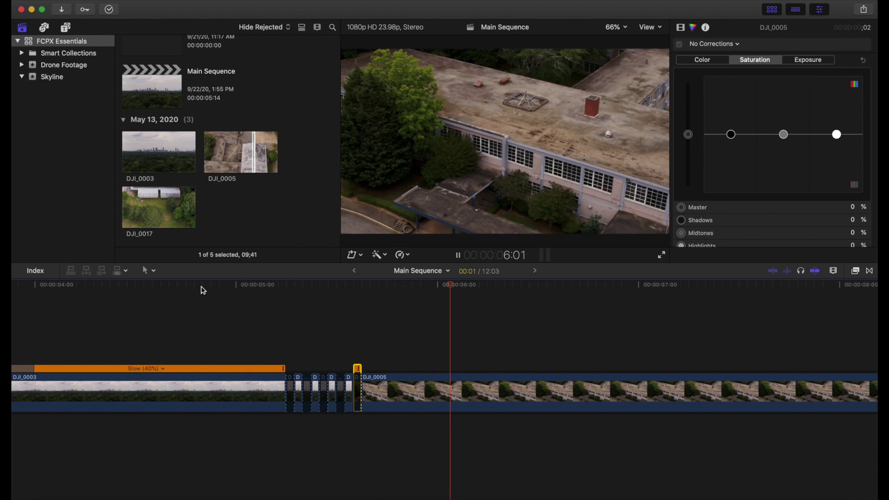
key("space")
left_click(234, 286)
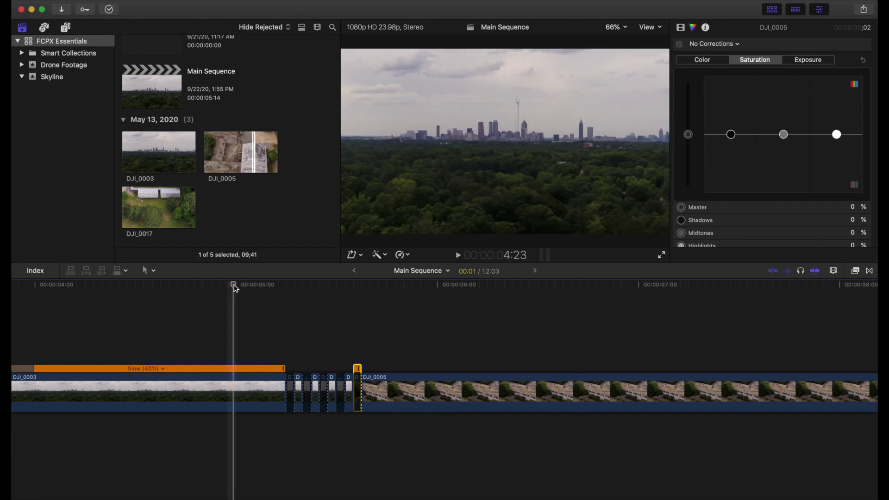
key("space")
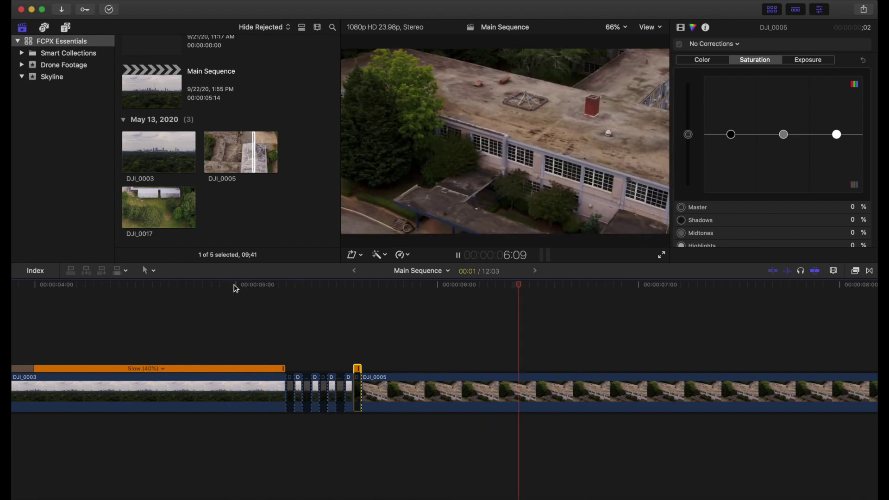
key("space")
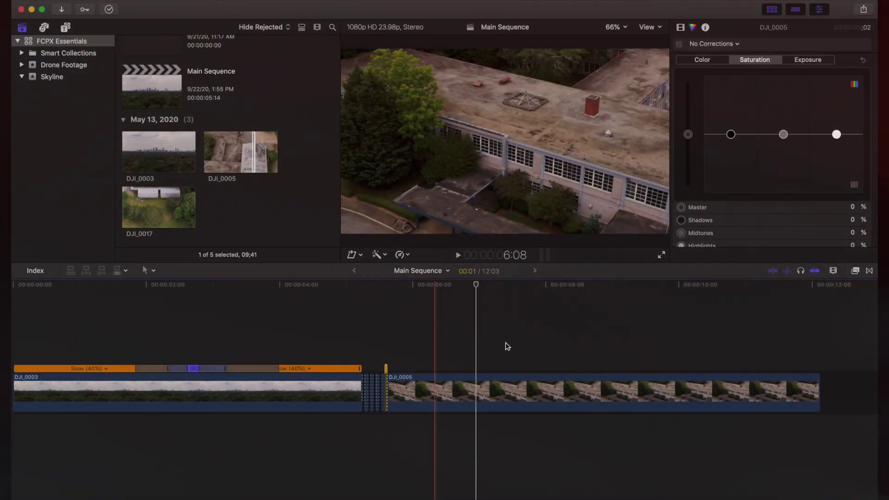
left_click(180, 215)
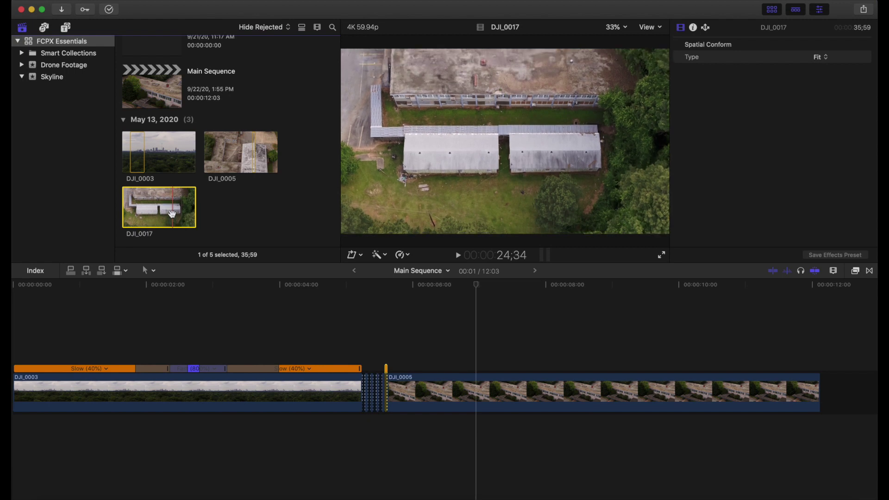
Preview DJI_0017 and set a new out point so its marked range is 05;45
key("space")
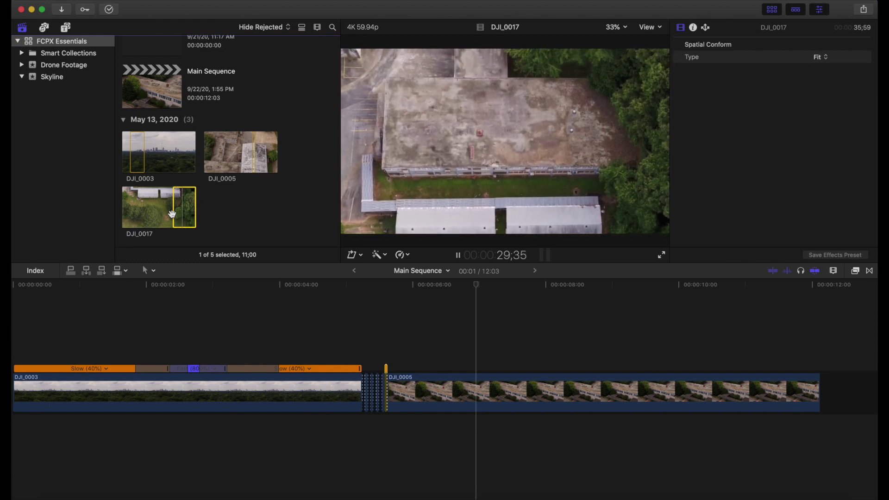
key("o")
key("space")
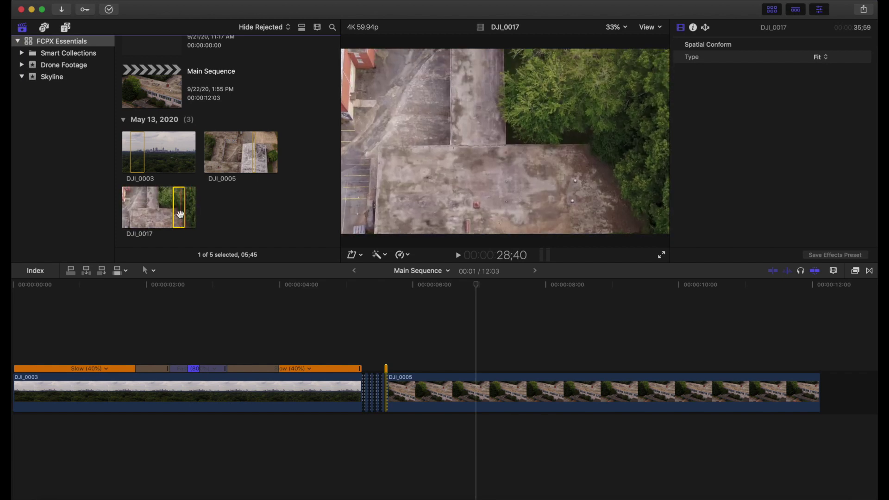
Append DJI_0017 after DJI_0005 at the end of the Main Sequence and fit the timeline
left_click(512, 342)
key("super+6")
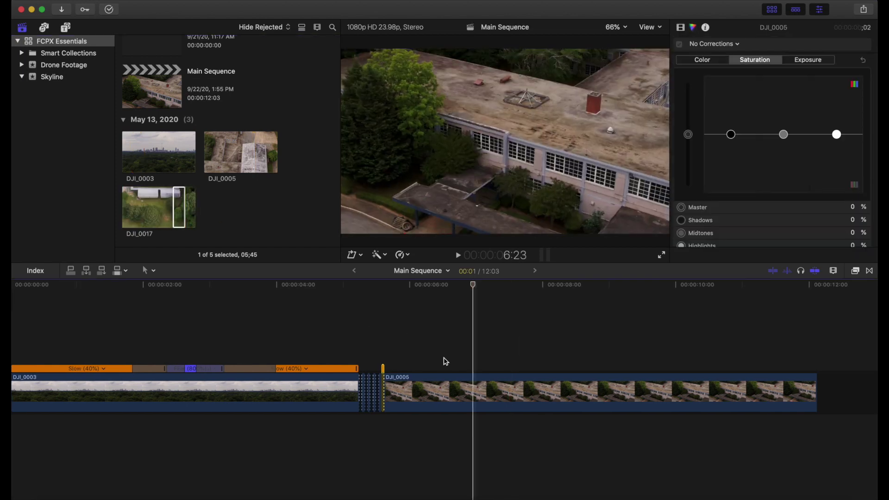
left_click_drag(180, 210, 821, 387)
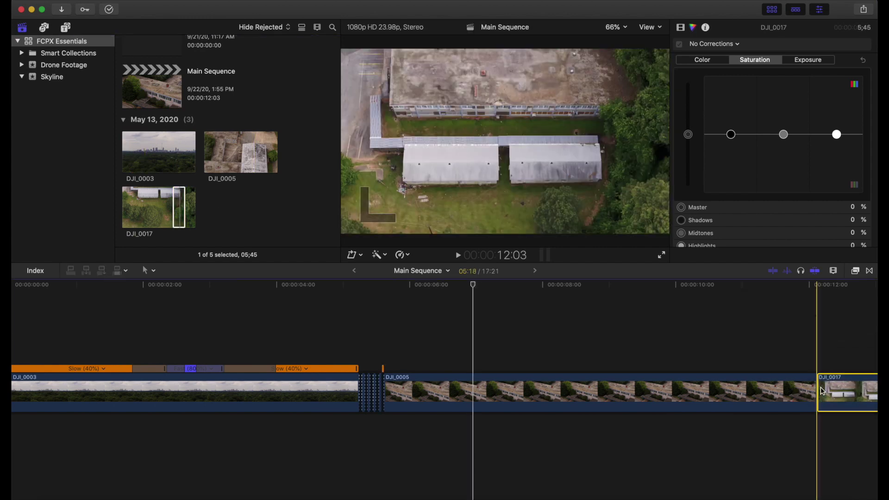
key("shift+z")
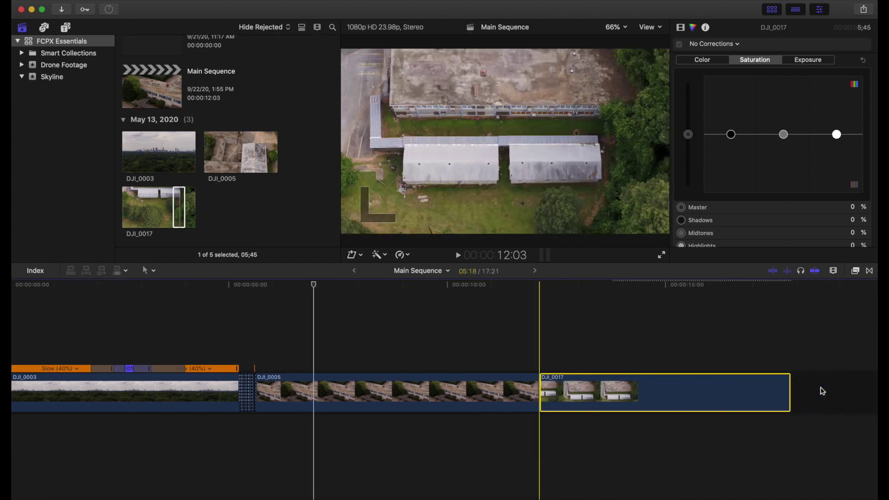
Slow DJI_0017 to 40% with Automatic Speed and play back the slowed clip
left_click(576, 289)
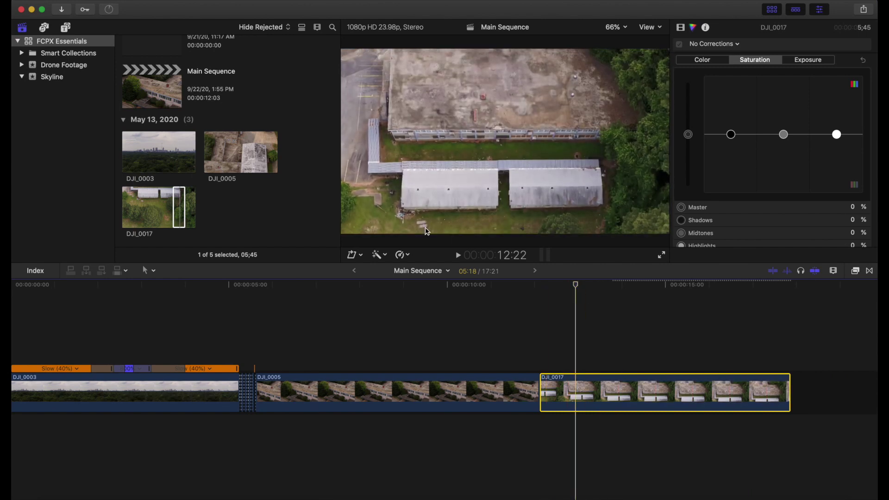
left_click(410, 258)
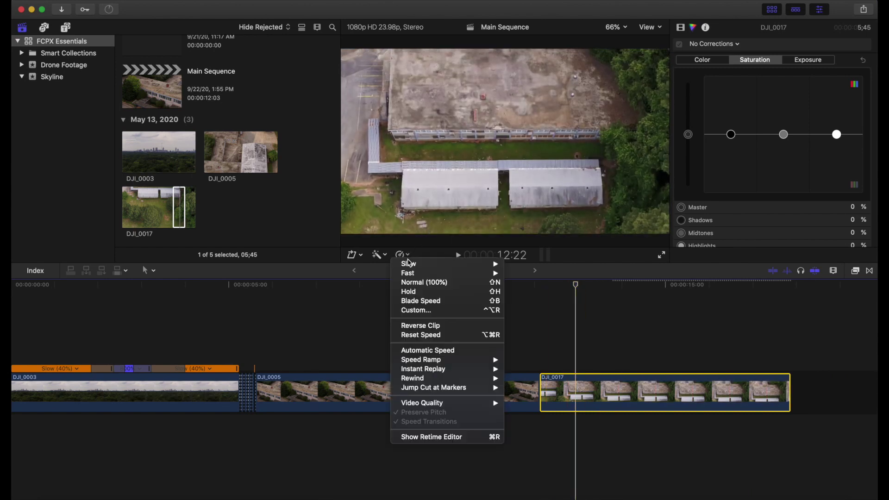
left_click(421, 350)
left_click(540, 294)
key("space")
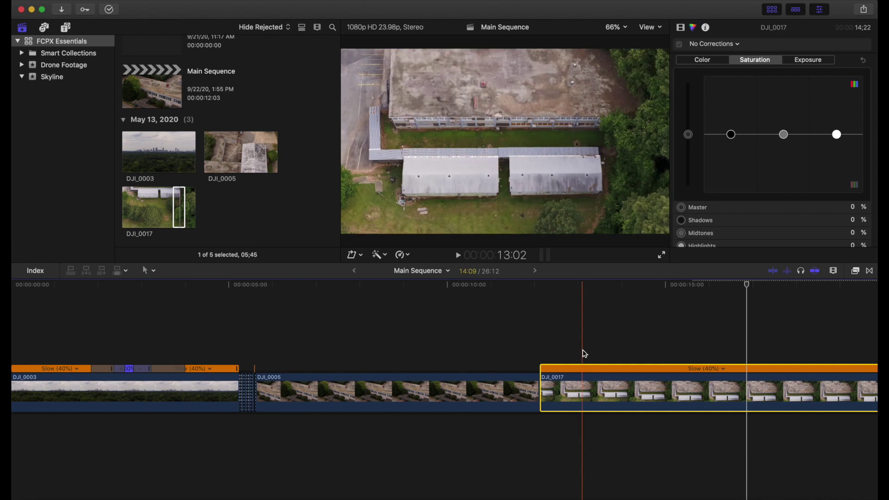
left_click(531, 290)
Frame-step the slowed DJI_0017 to 16:04 and cut the clip there with the Blade
key("space")
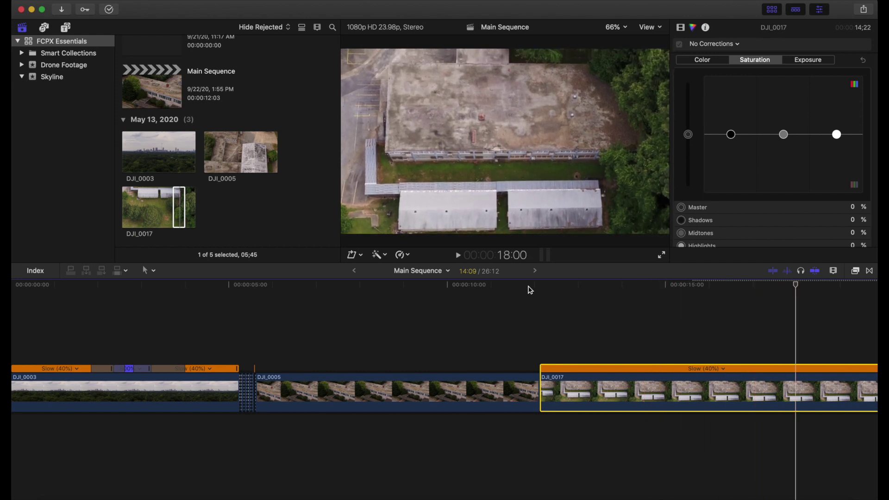
key("j")
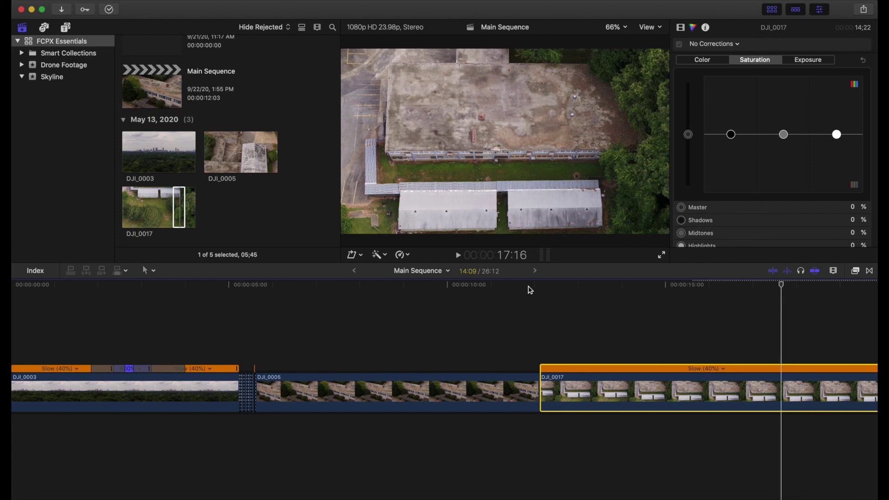
key("Left")
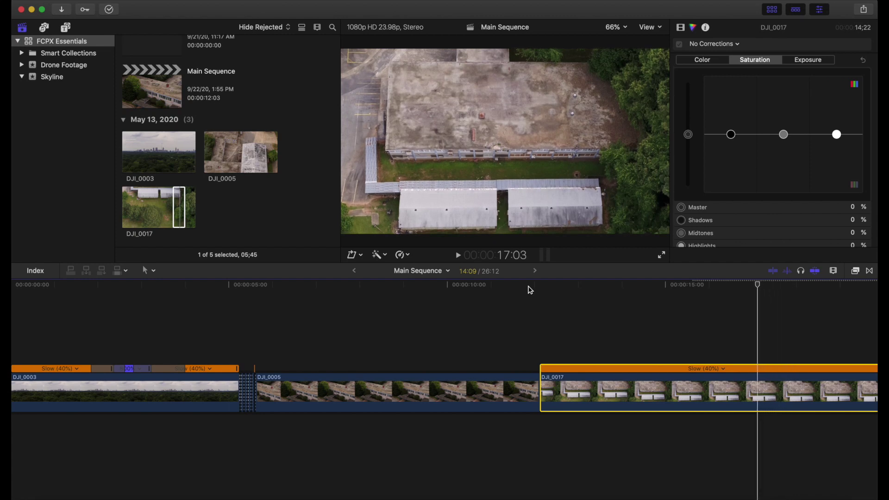
key("Left")
key("Left")
key("Left")
key("Left")
key("Left")
key("Left")
key("Left")
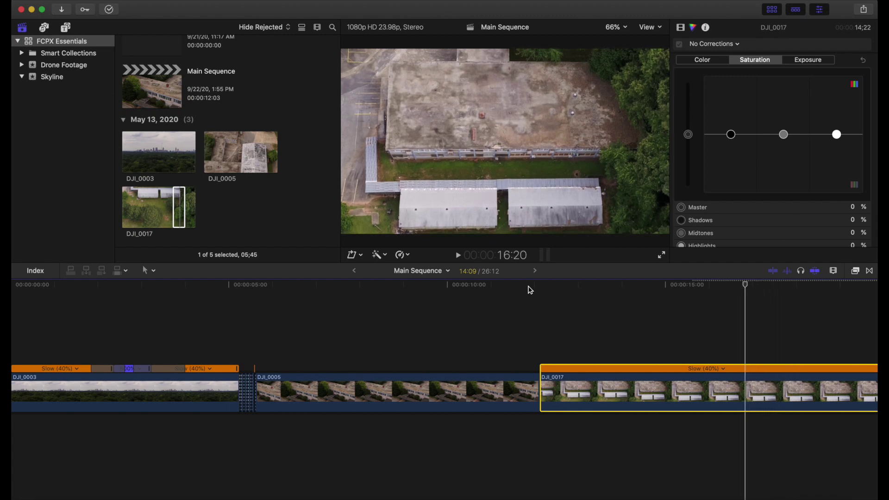
key("Left")
key("Left")
key("Left")
key("Left")
key("Left")
key("Left")
key("Left")
key("Left")
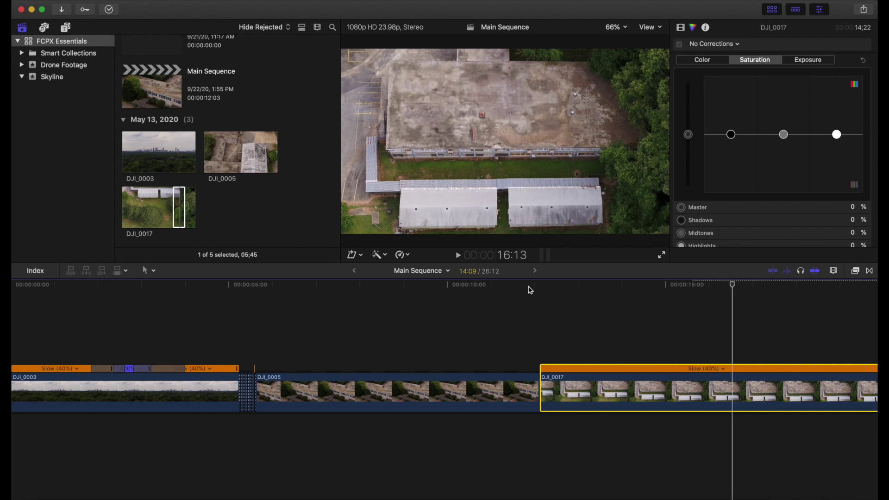
key("Left")
key("Left")
key("Left")
key("Left")
key("Left")
key("Left")
key("Left")
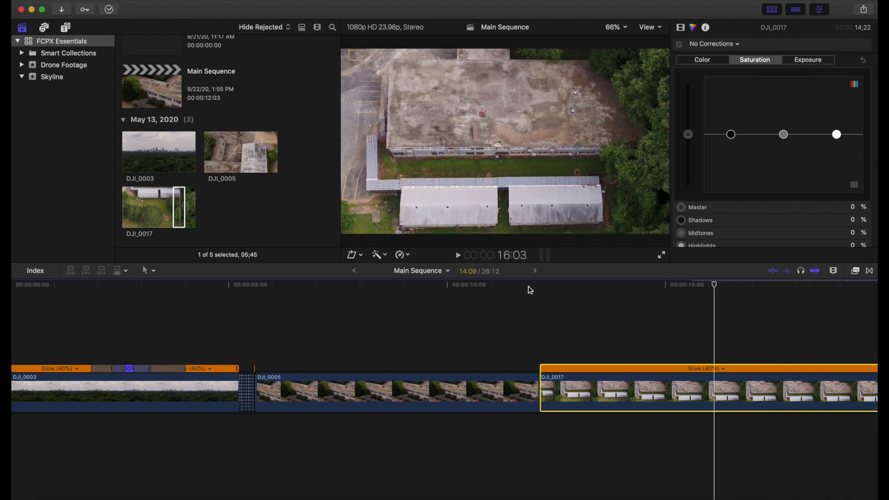
key("Right")
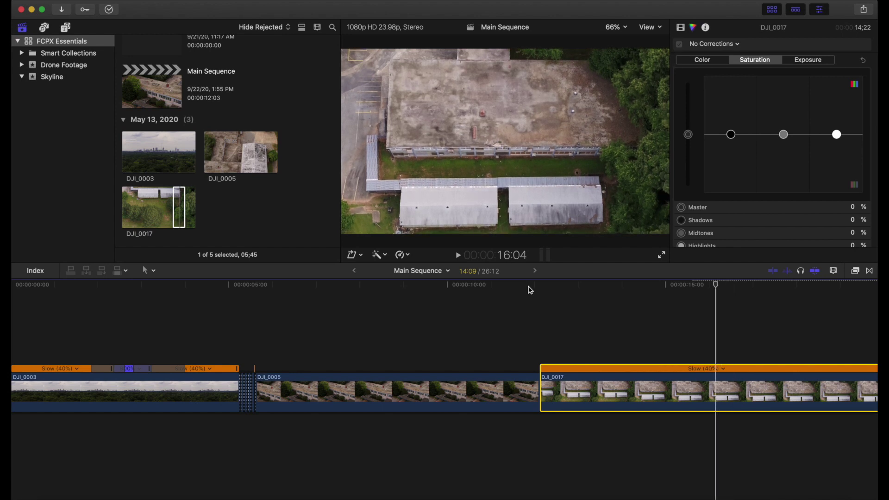
left_click(718, 378)
Select and delete the DJI_0017 piece after the 16:04 cut, leaving the Slow (40%) clip last
key("a")
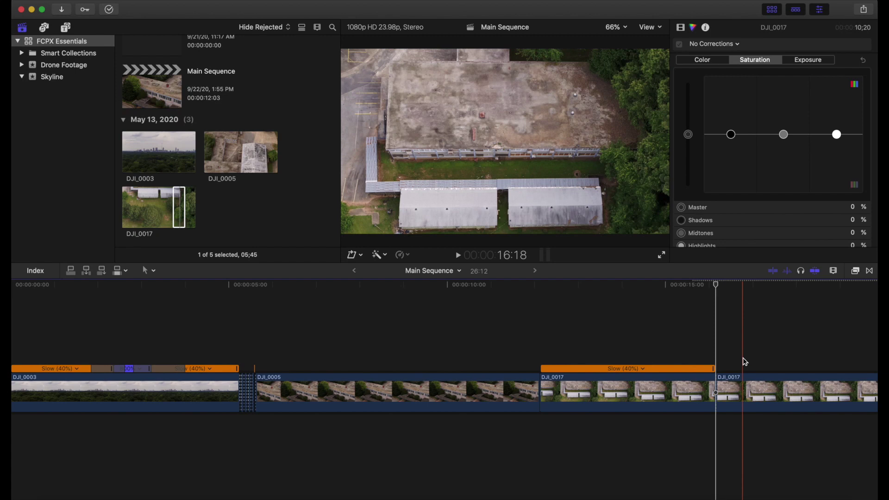
left_click(750, 378)
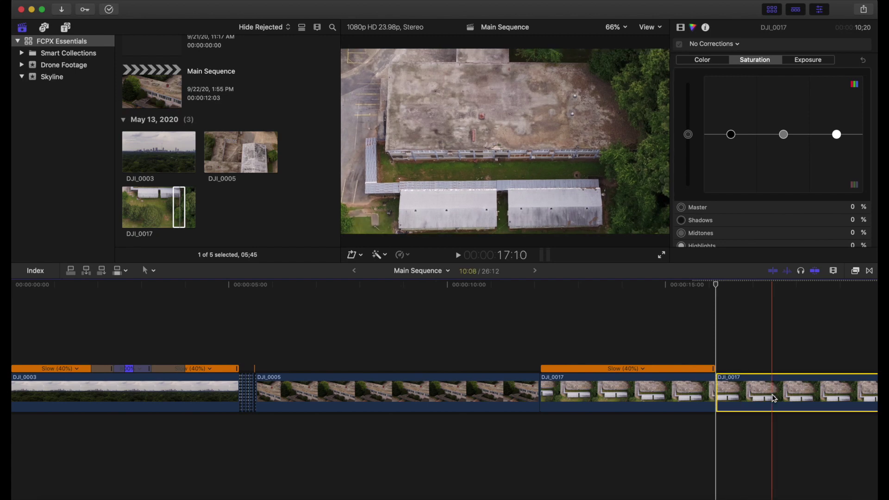
key("Delete")
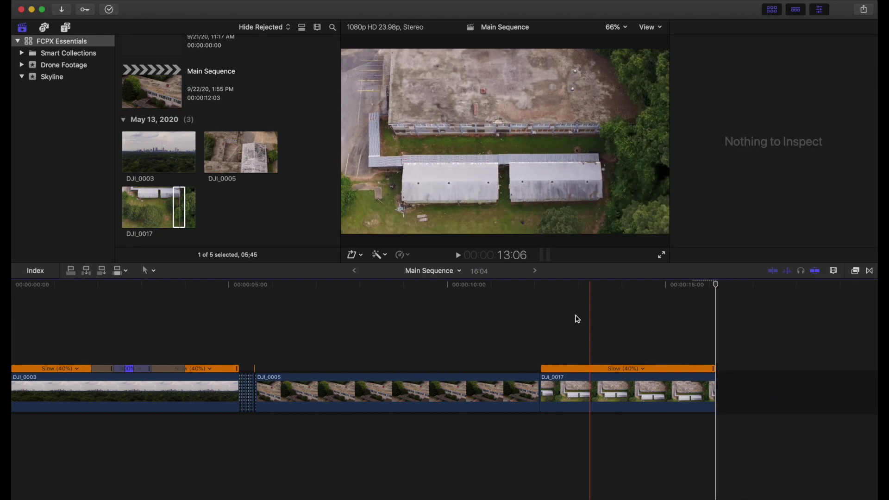
left_click(476, 285)
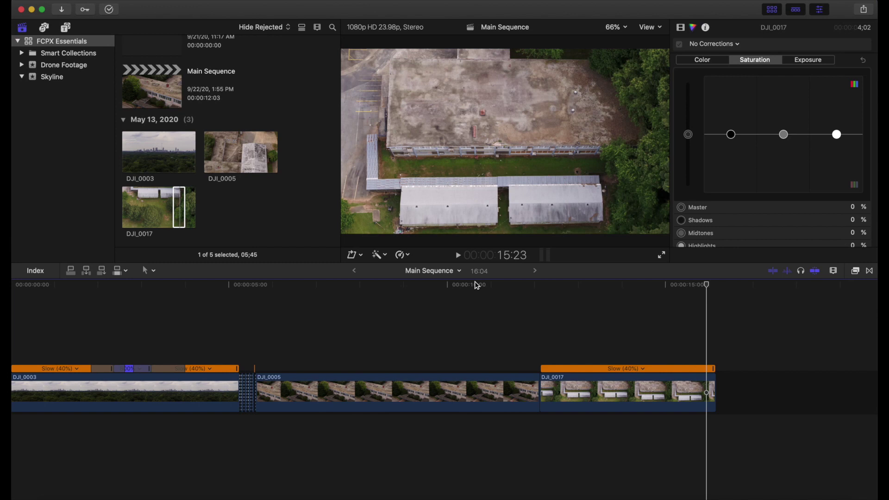
Add a Cross Dissolve at the DJI_0005–DJI_0017 edit point and play it back
left_click(542, 393)
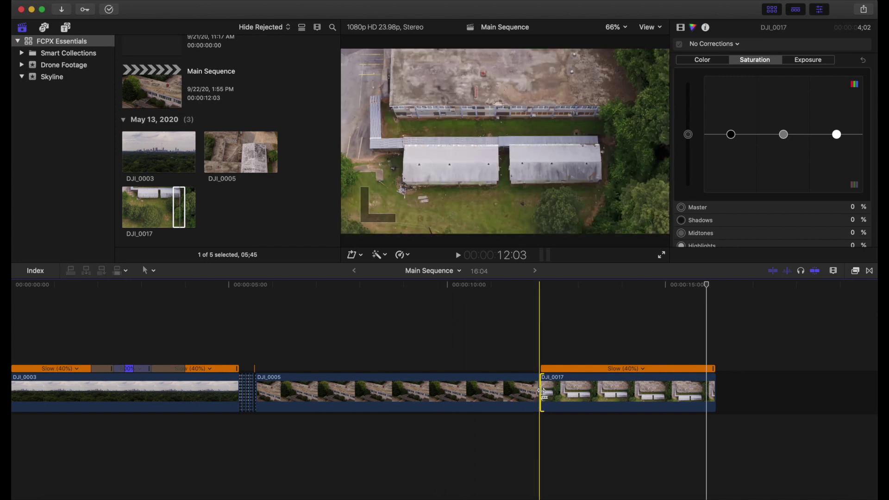
key("super+t")
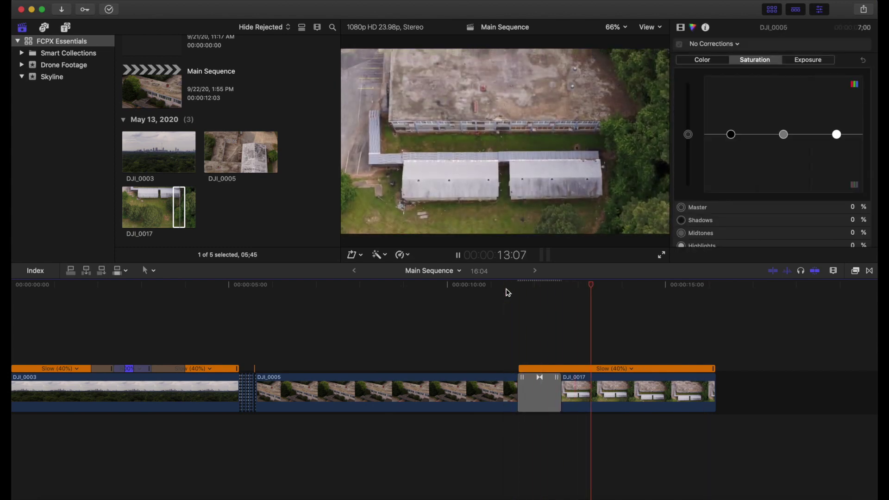
key("space")
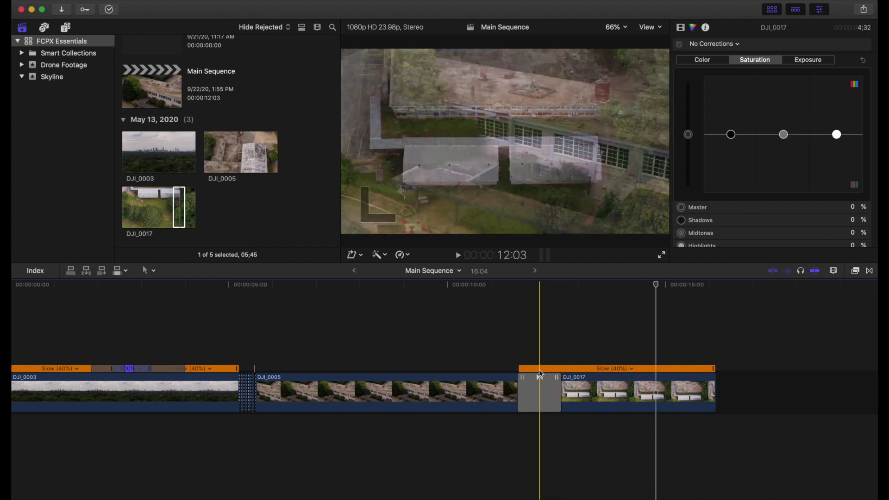
left_click(511, 291)
key("space")
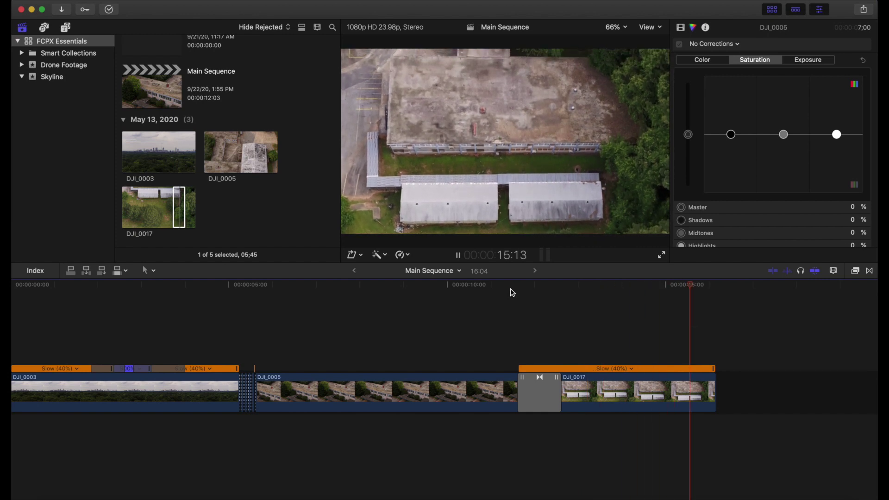
key("space")
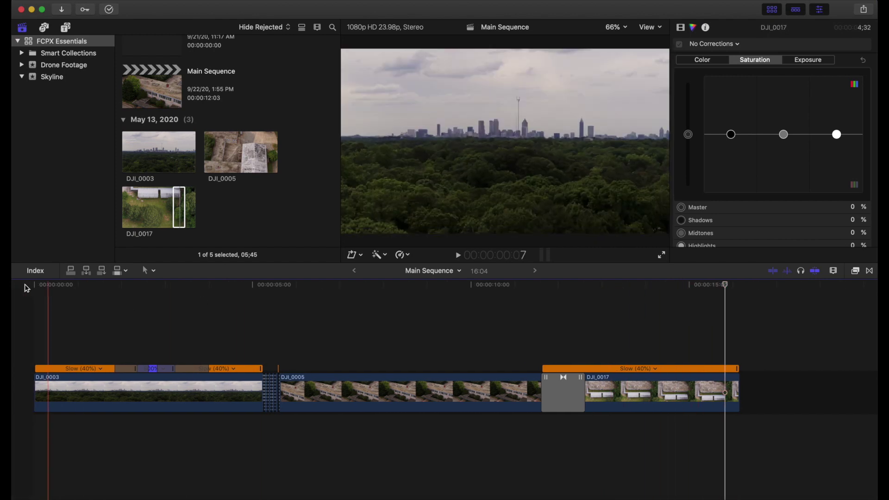
left_click(33, 286)
key("space")
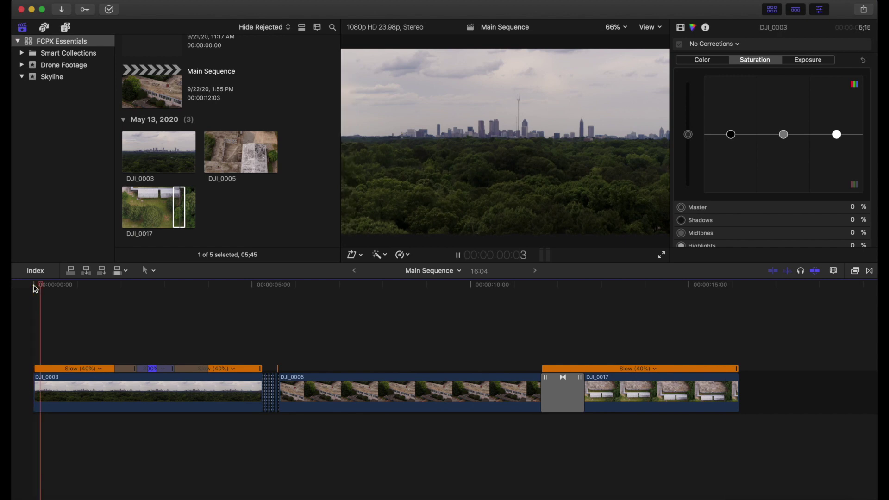